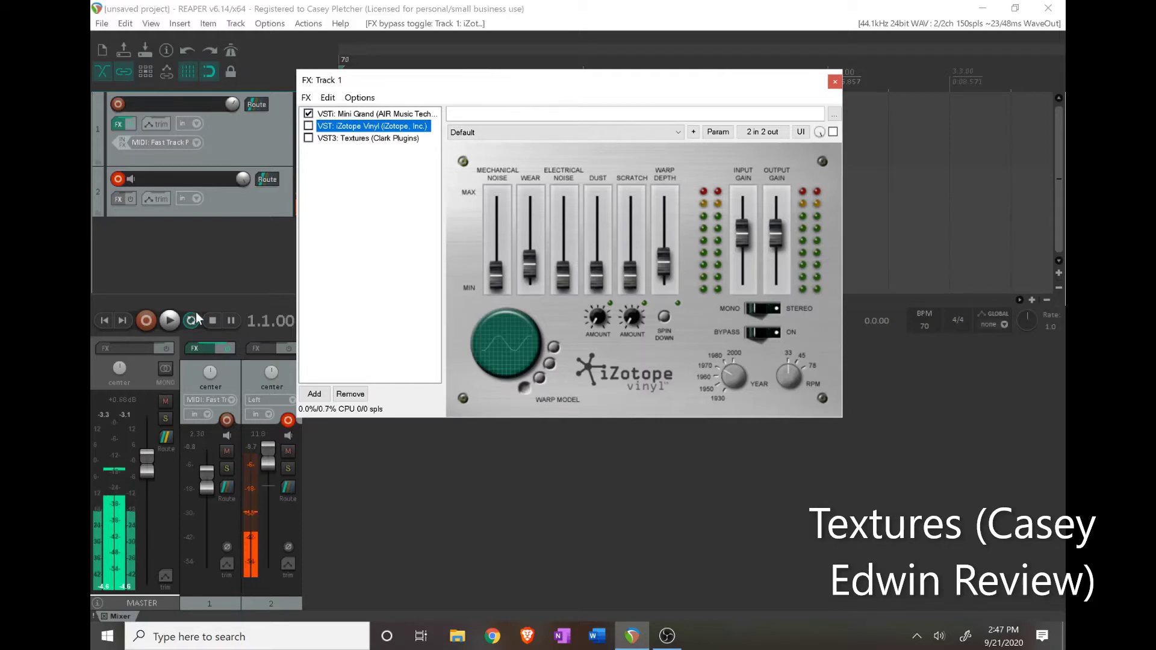
- Examine the Mini Grand, Textures and iZotope Vinyl plugins in Track 1's effects chain
left_click(103, 320)
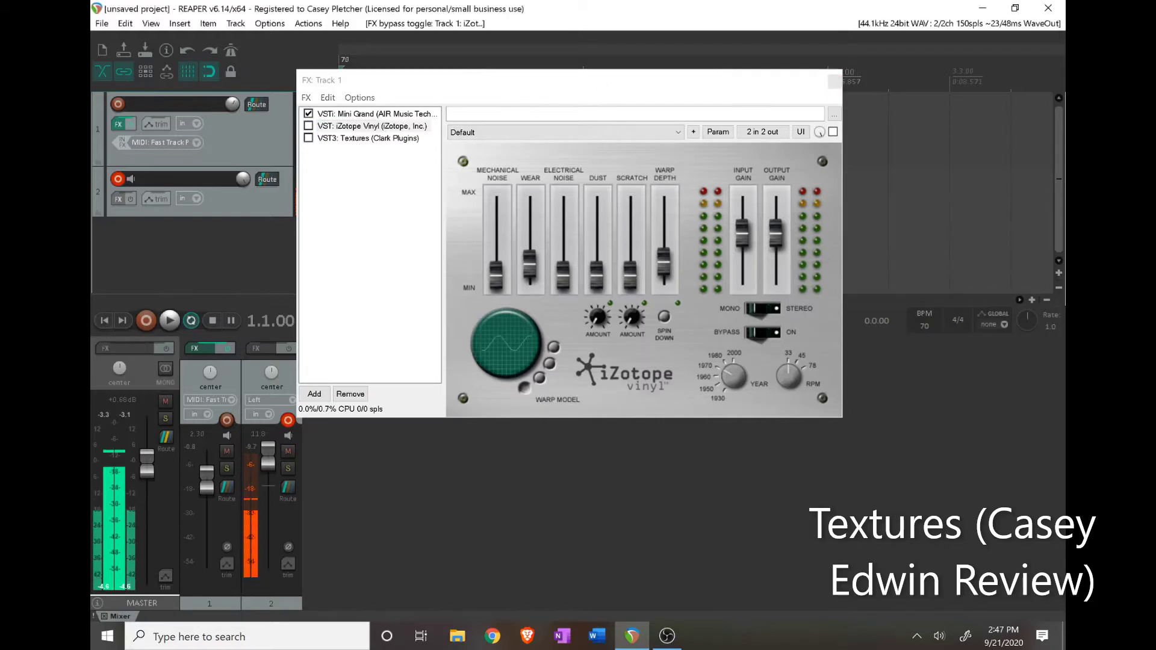
left_click(348, 114)
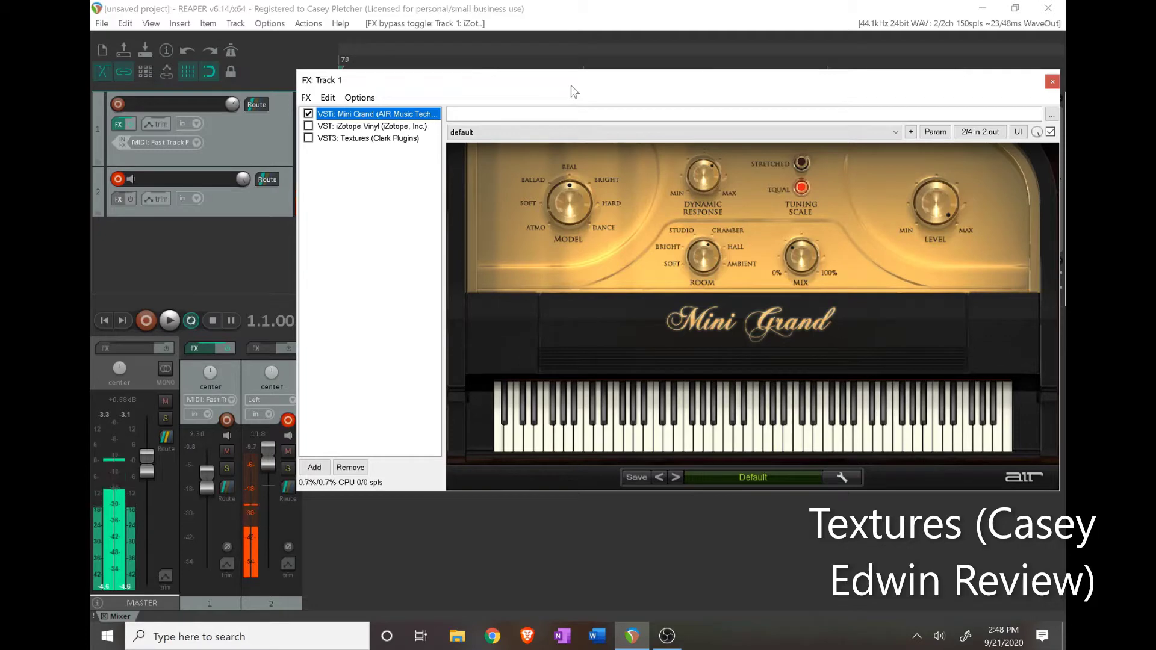
left_click(317, 142)
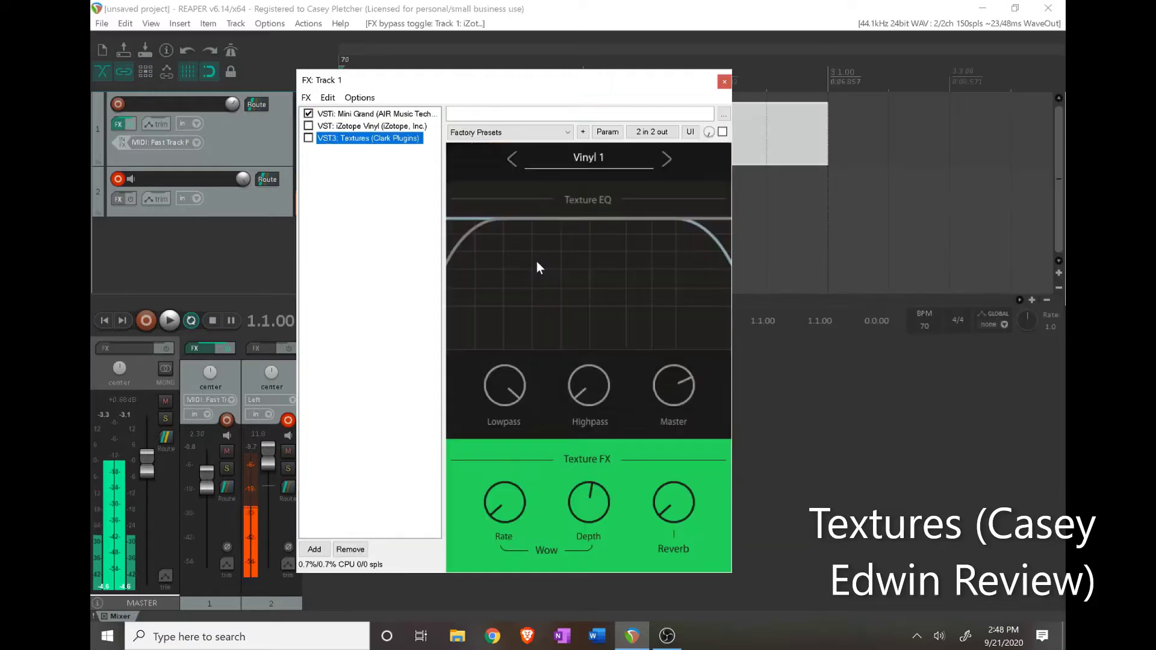
left_click_drag(556, 82, 625, 71)
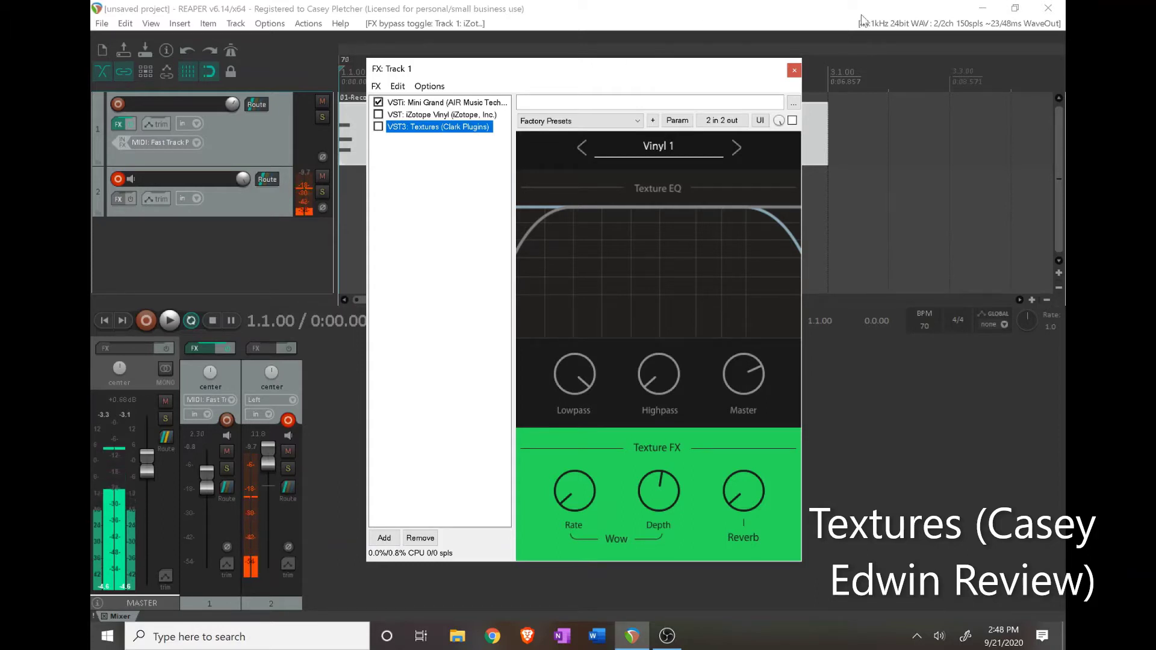
left_click_drag(735, 374, 722, 482)
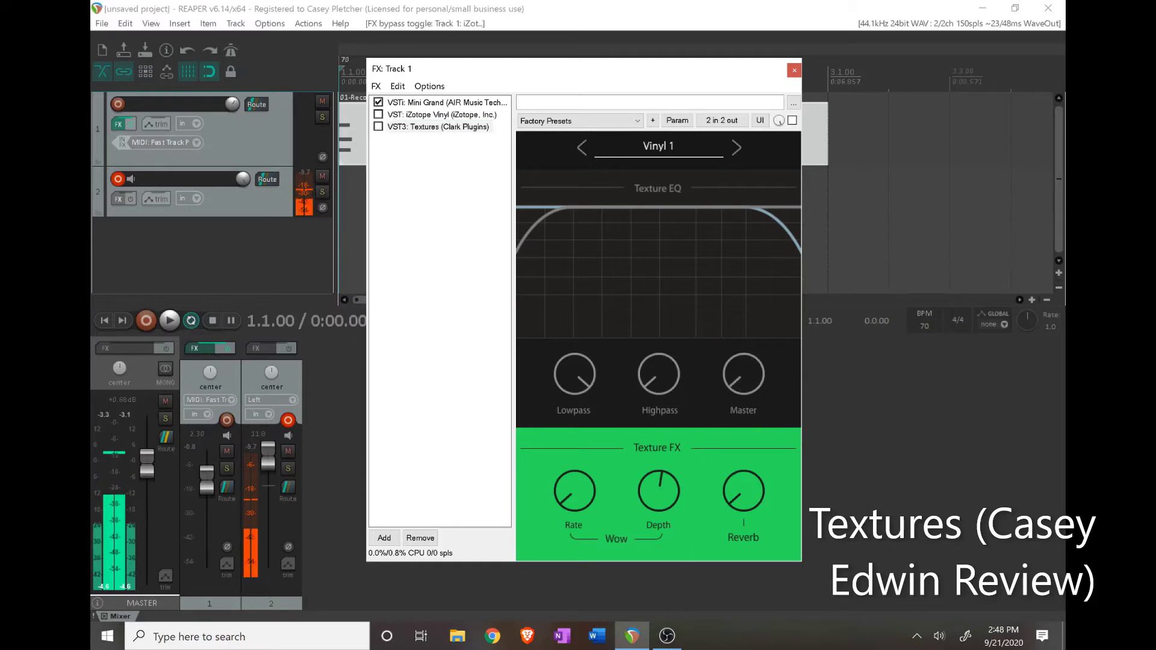
left_click_drag(612, 609, 605, 620)
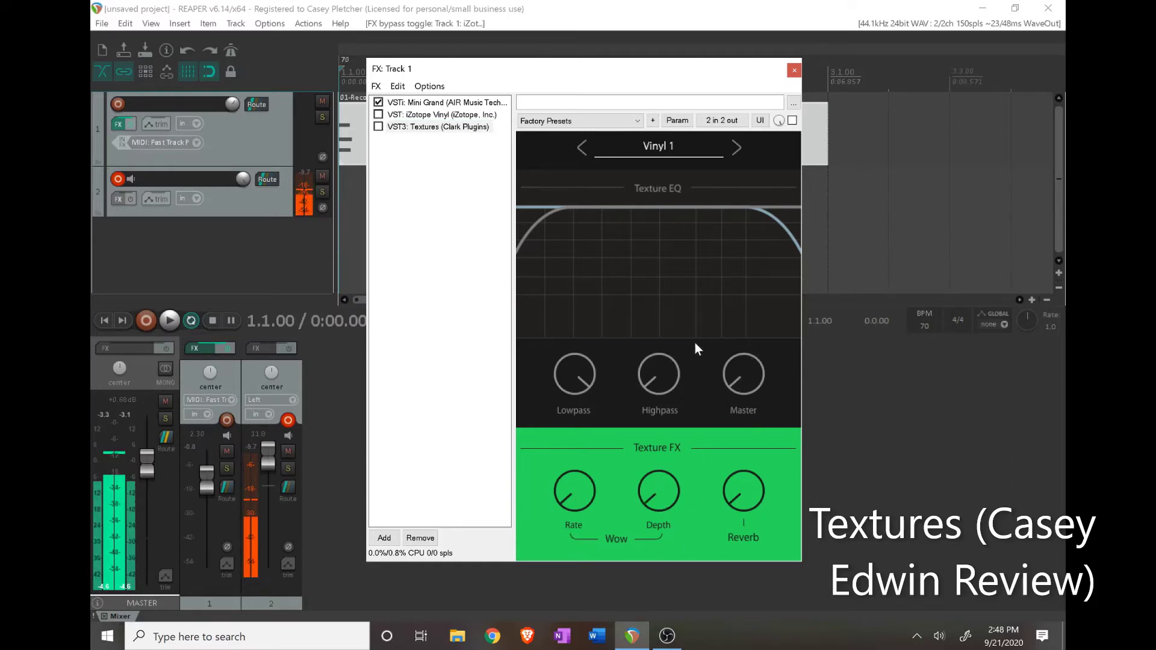
left_click(449, 115)
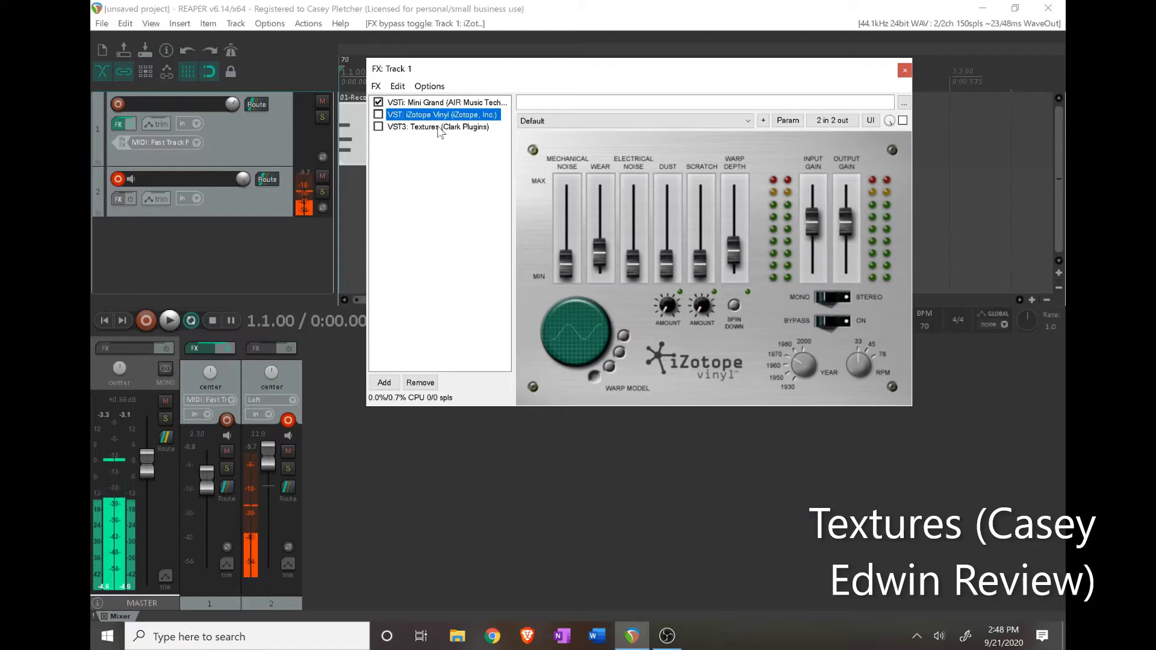
left_click_drag(557, 75, 612, 84)
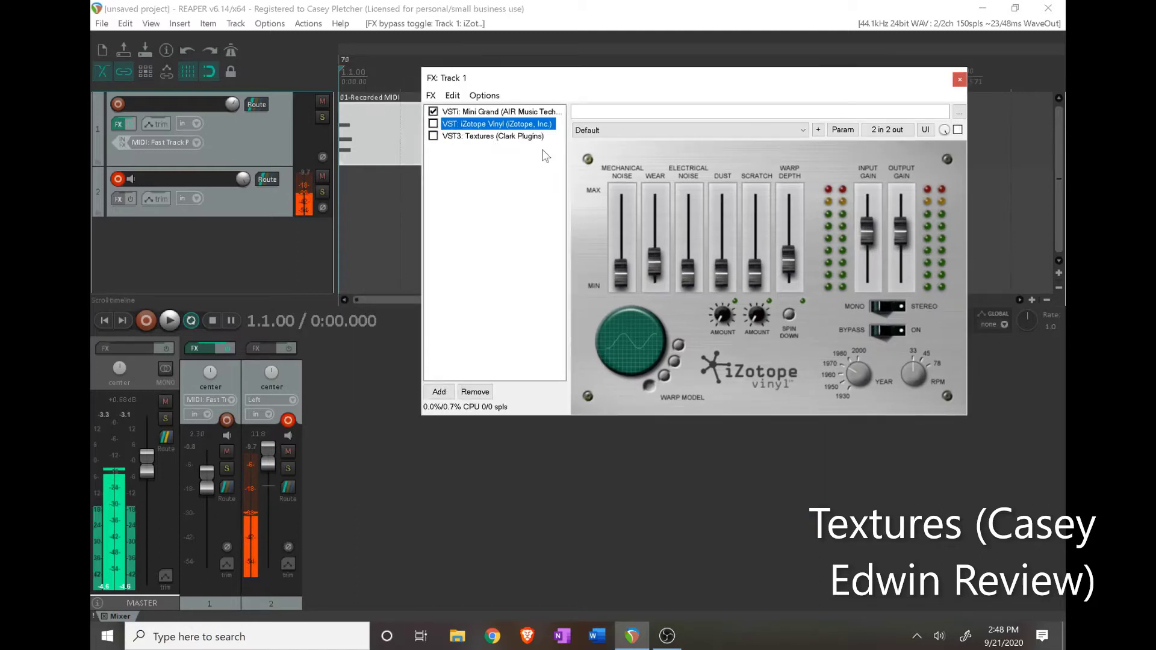
- Play the recorded MIDI part from the start, enable iZotope Vinyl on Track 1 and raise its Warp Depth slightly
left_click(170, 321)
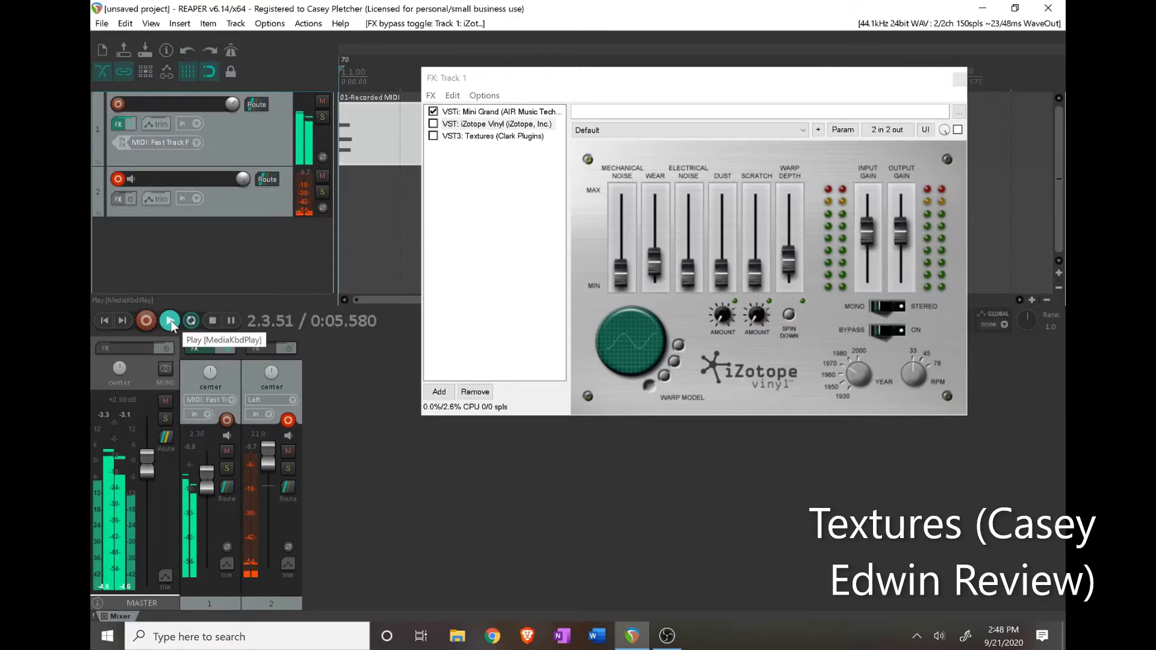
left_click(171, 320)
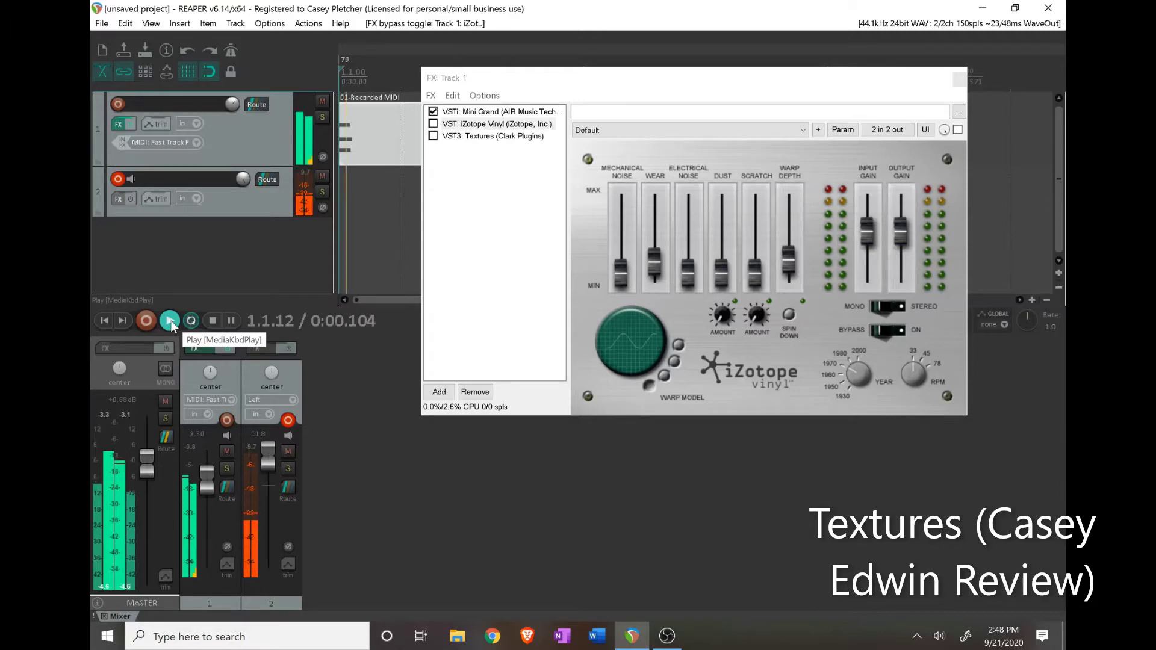
left_click(485, 113)
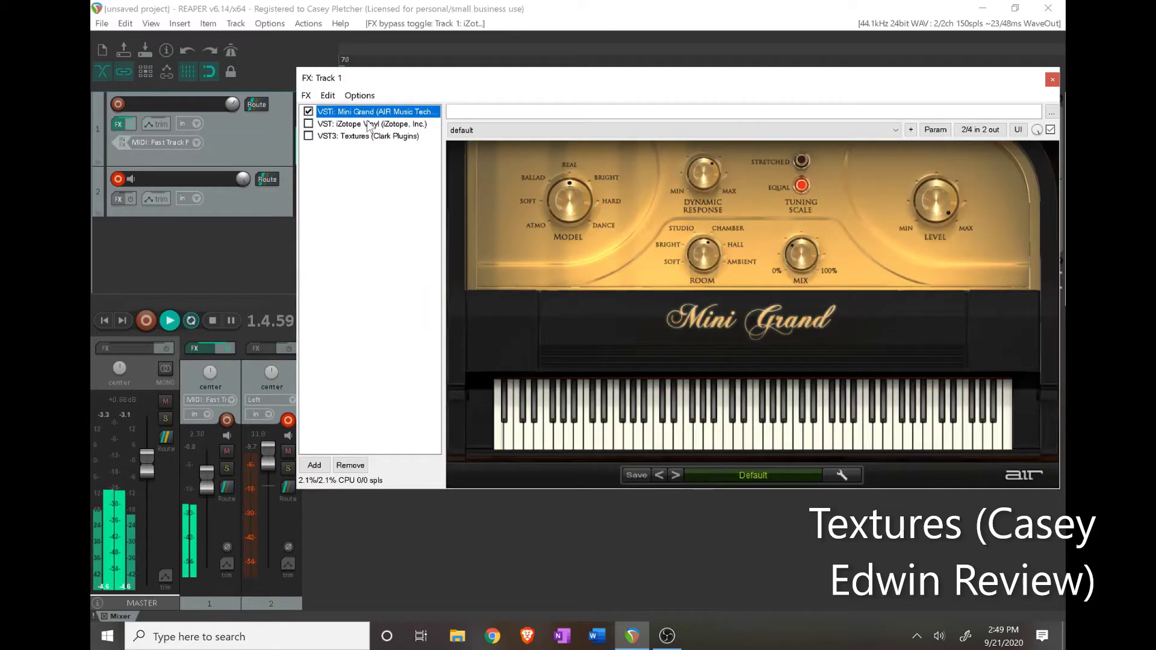
left_click(341, 125)
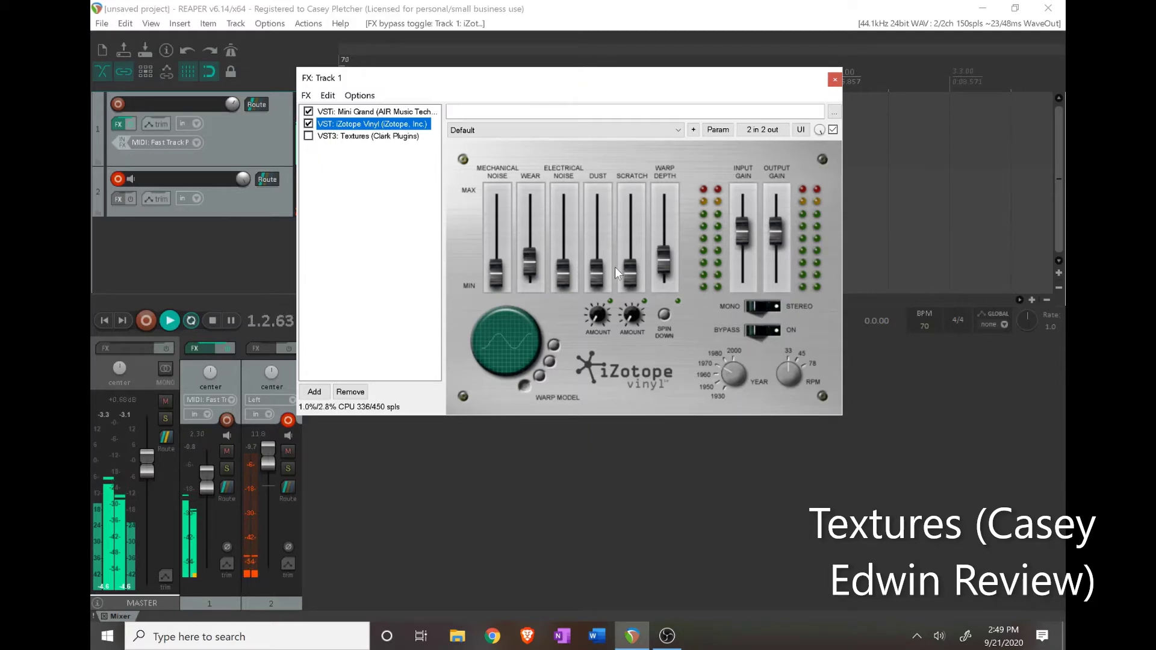
left_click_drag(663, 262, 663, 254)
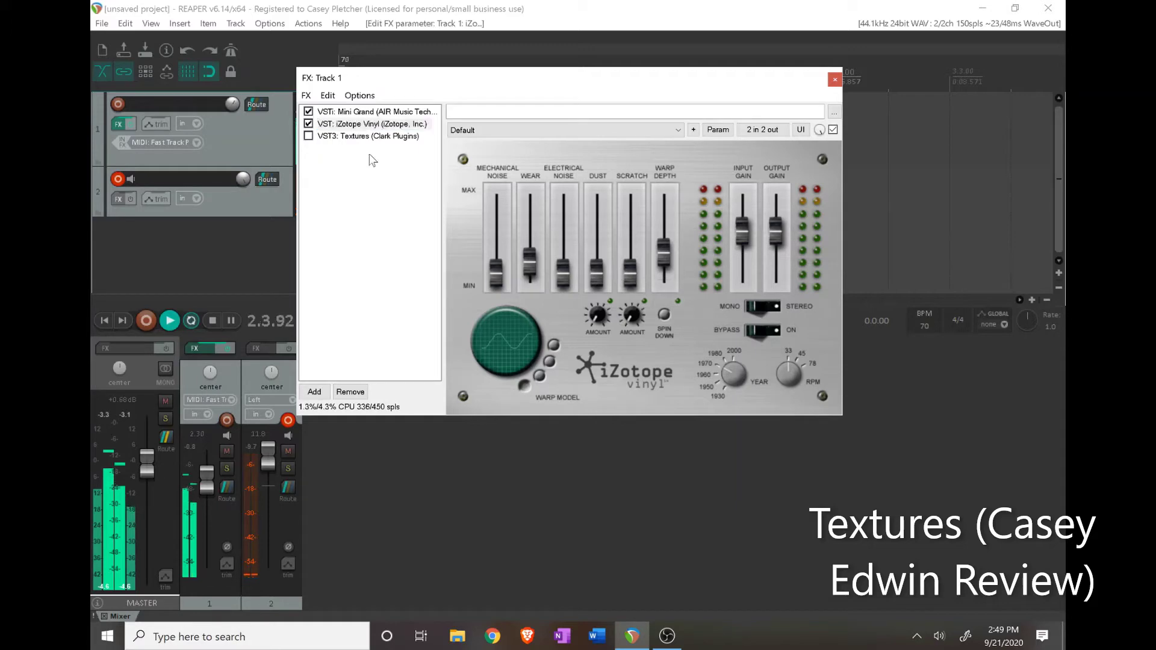
- Enable Textures on Track 1, look through its sound categories and select the Vinyl 1 texture
left_click(385, 136)
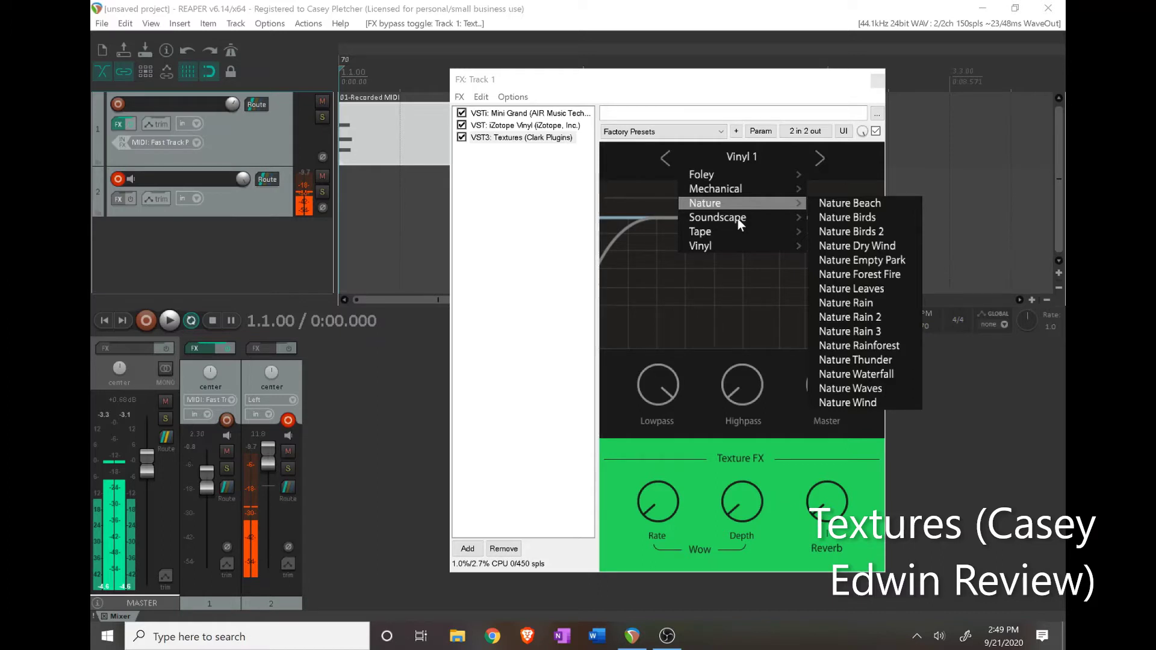
mouse_move(783, 246)
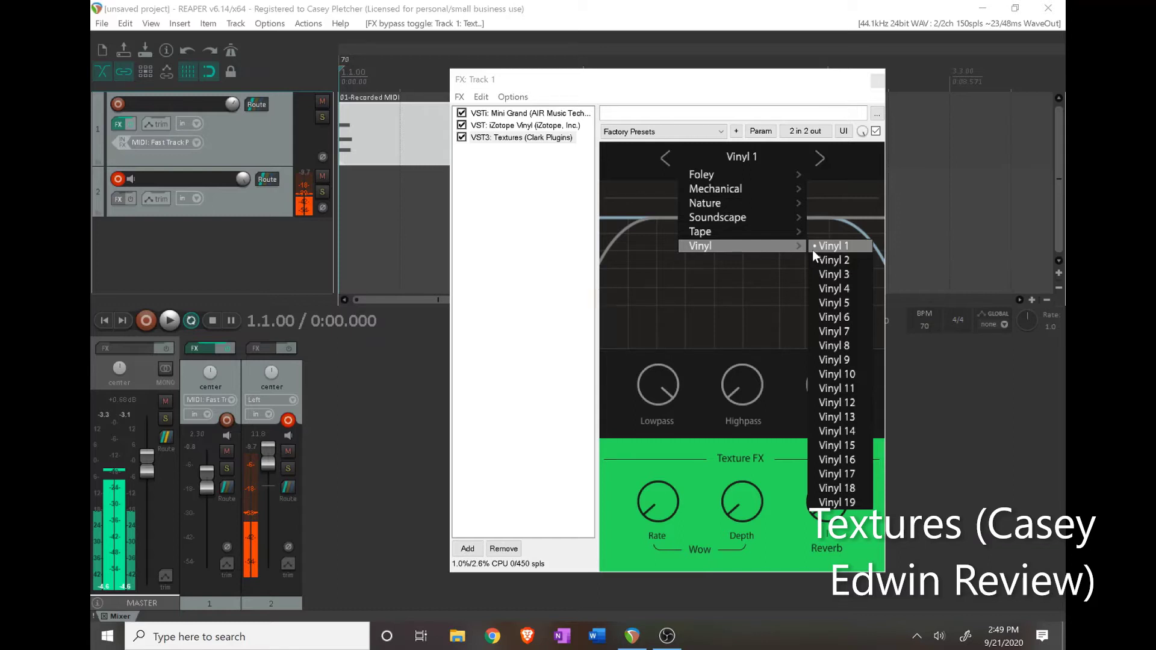
left_click(812, 251)
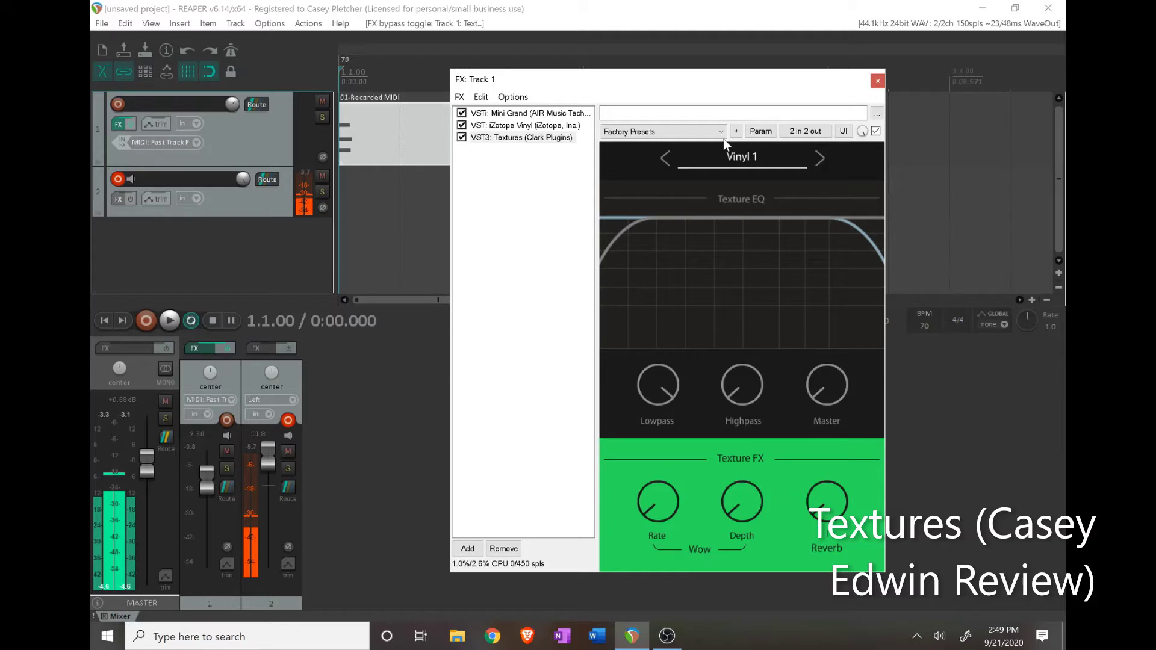
- Play the part with the Vinyl 1 texture and turn the Textures Master level up to maximum
key("space")
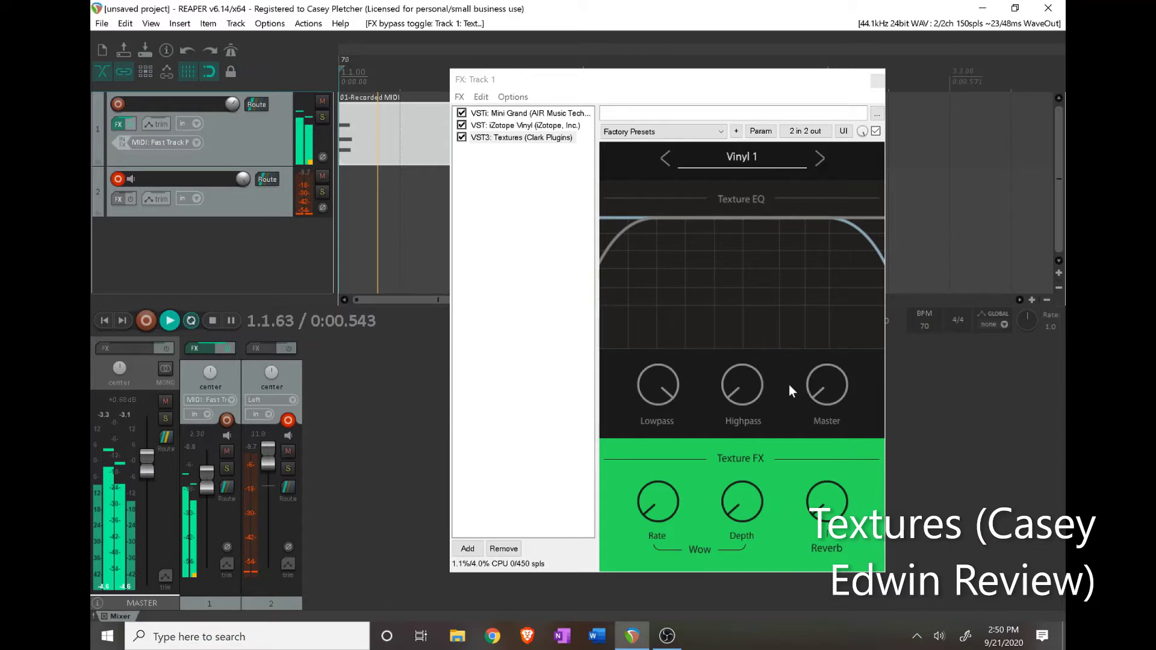
key("space")
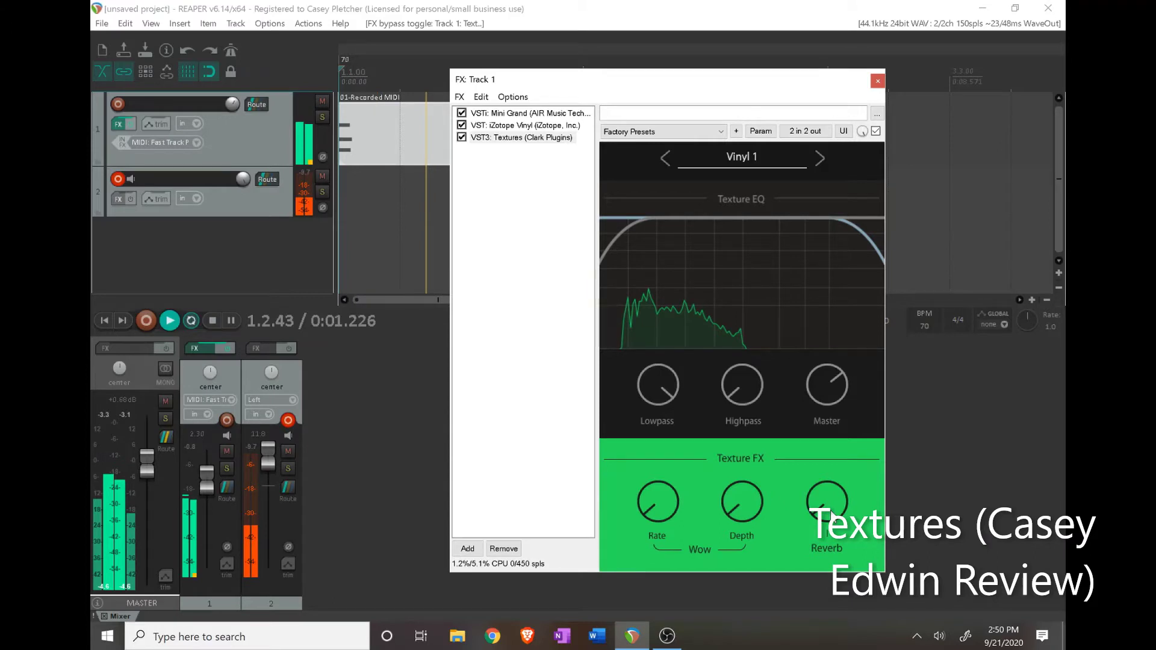
left_click_drag(830, 513, 827, 427)
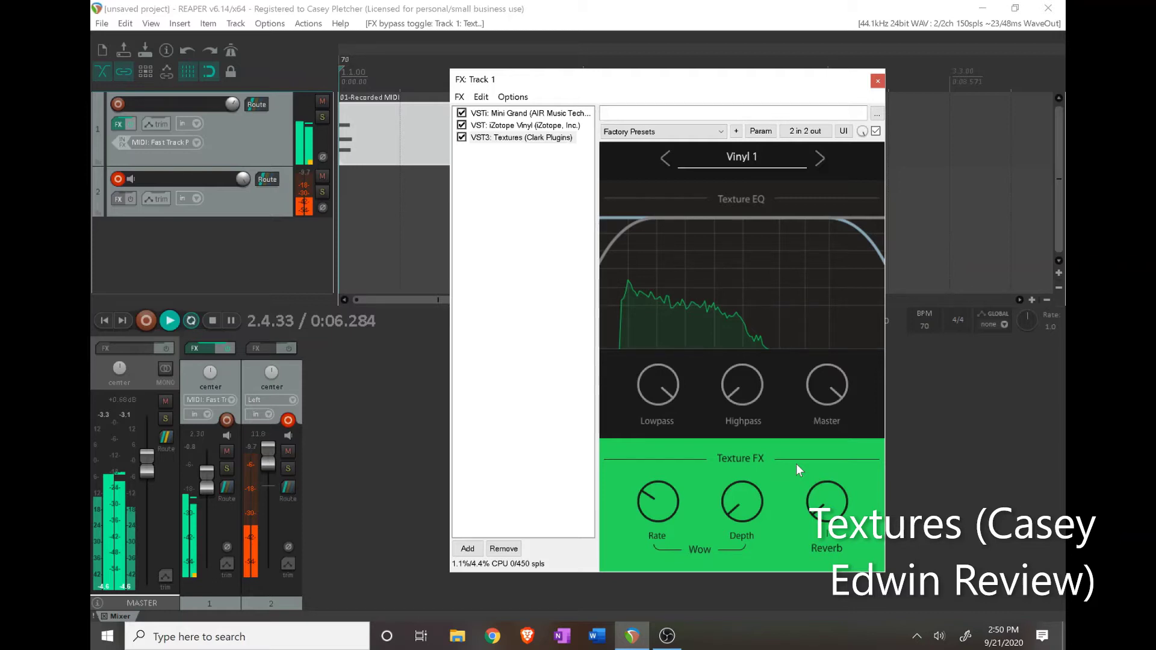
- Turn the Wow Rate down to minimum and open the Lowpass filter fully
left_click_drag(659, 509, 663, 608)
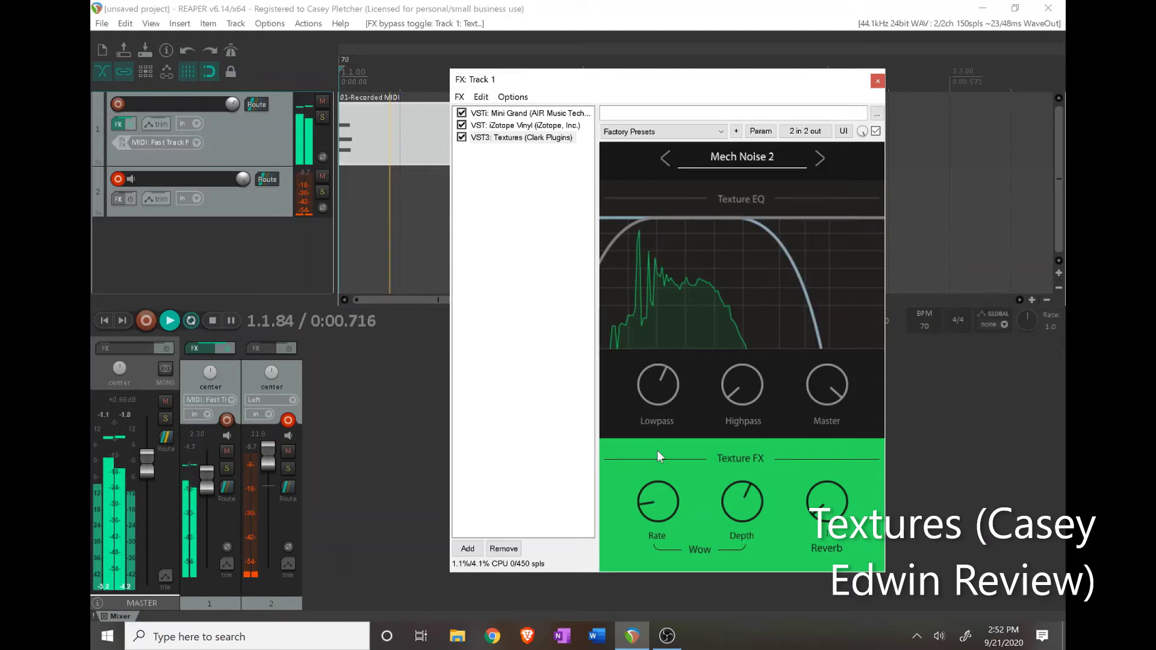
left_click_drag(656, 450, 674, 379)
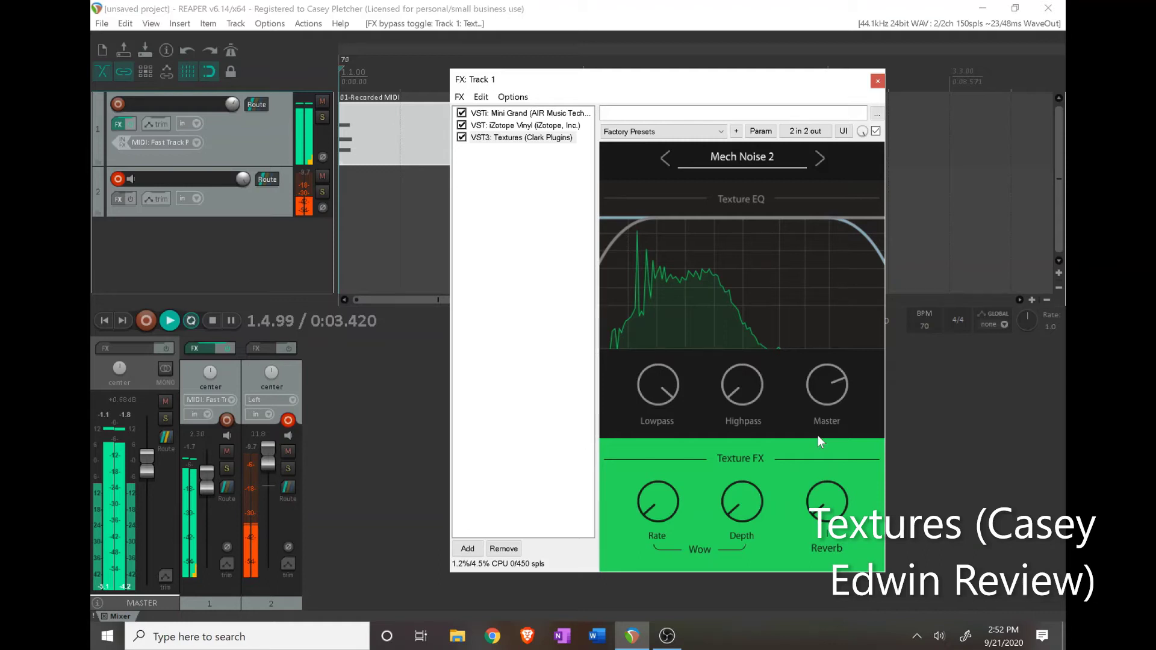
- Switch Textures from Mech Noise 2 to the Nature Rain 2 sound
left_click(741, 156)
mouse_move(742, 203)
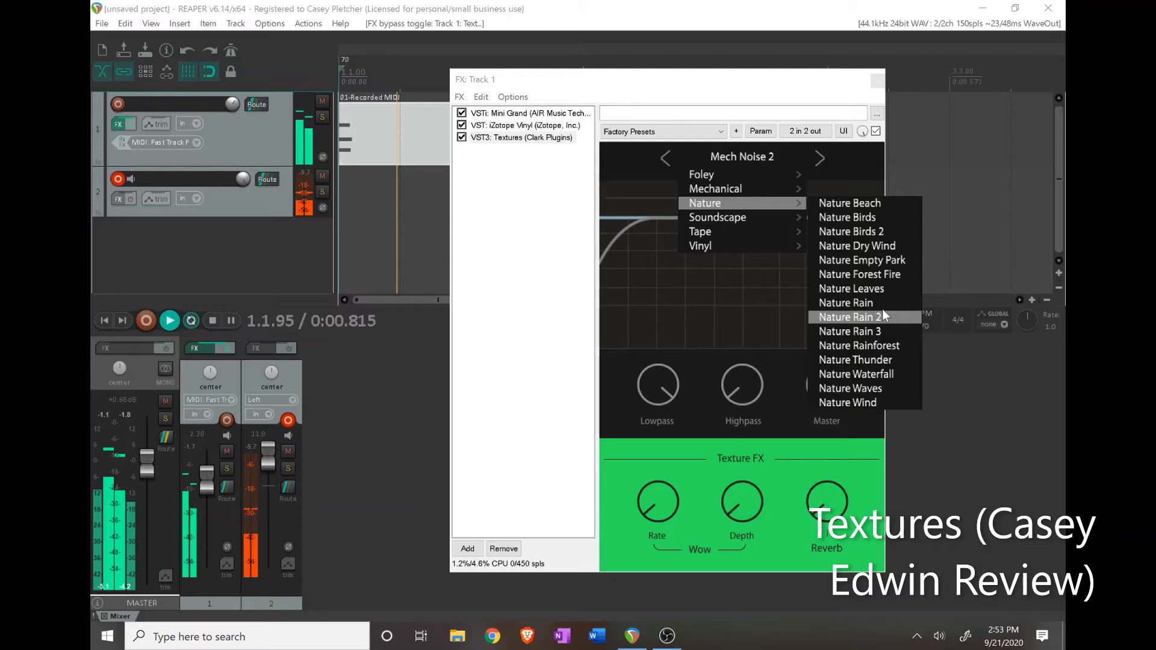
left_click(883, 309)
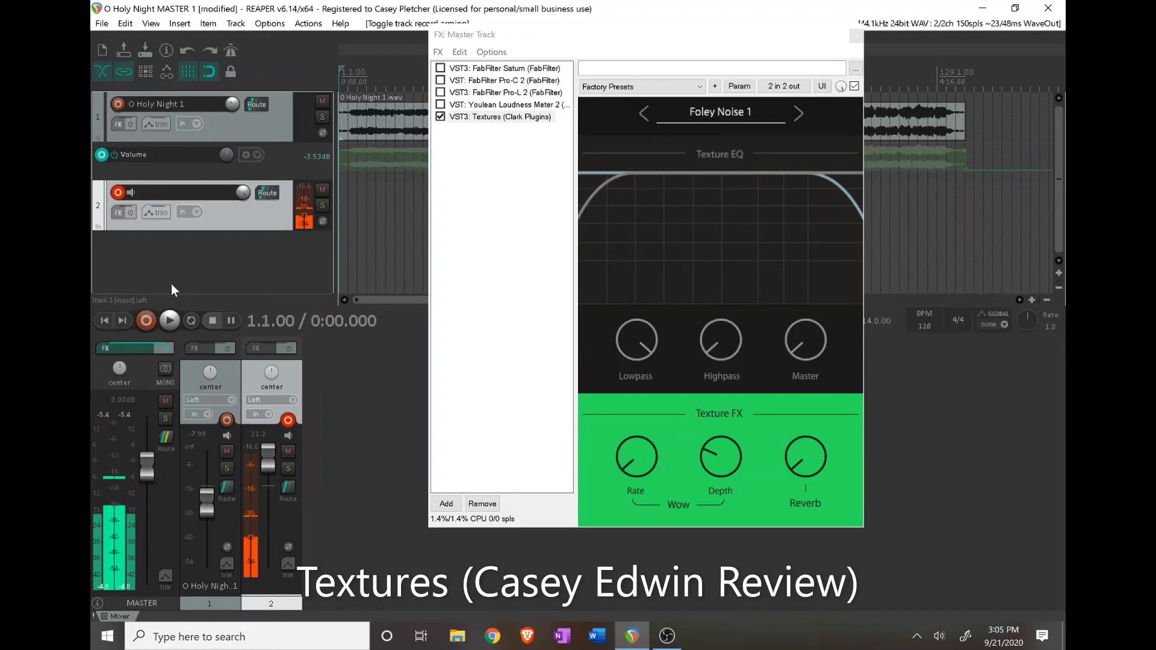
- Play the O Holy Night project and set the O Holy Night 1 track's volume to about -0.75 dB
left_click(170, 320)
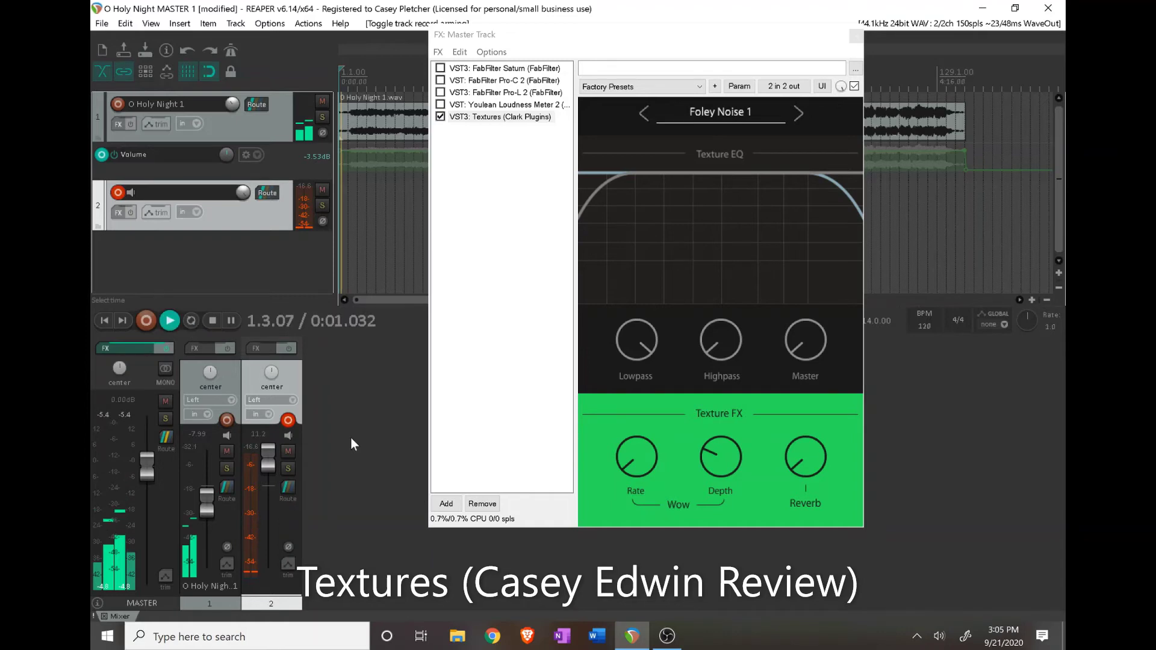
left_click_drag(206, 497, 207, 475)
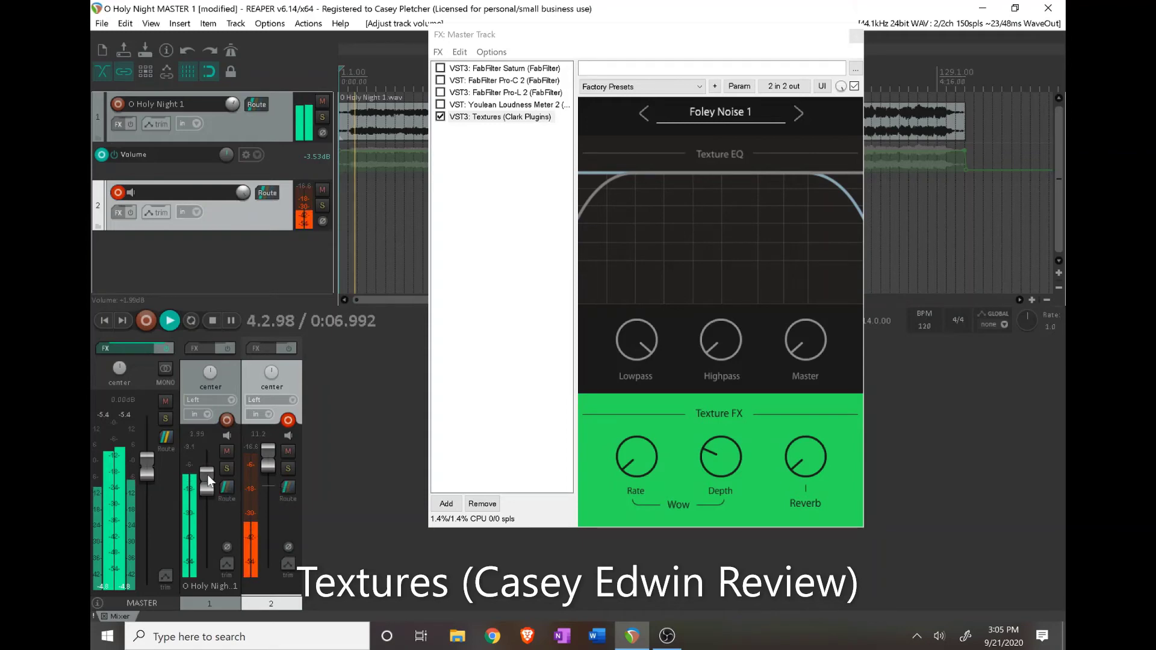
left_click_drag(207, 474, 201, 483)
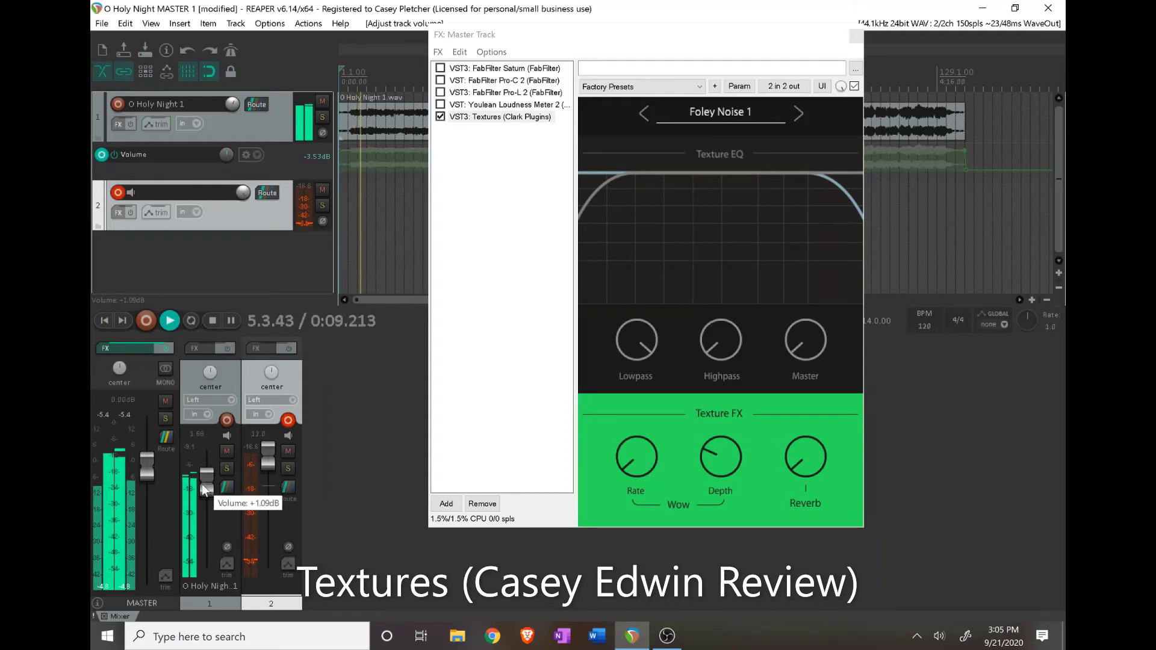
- Load the Nature Dry Wind texture on the master track and raise its Master level to maximum
left_click(721, 112)
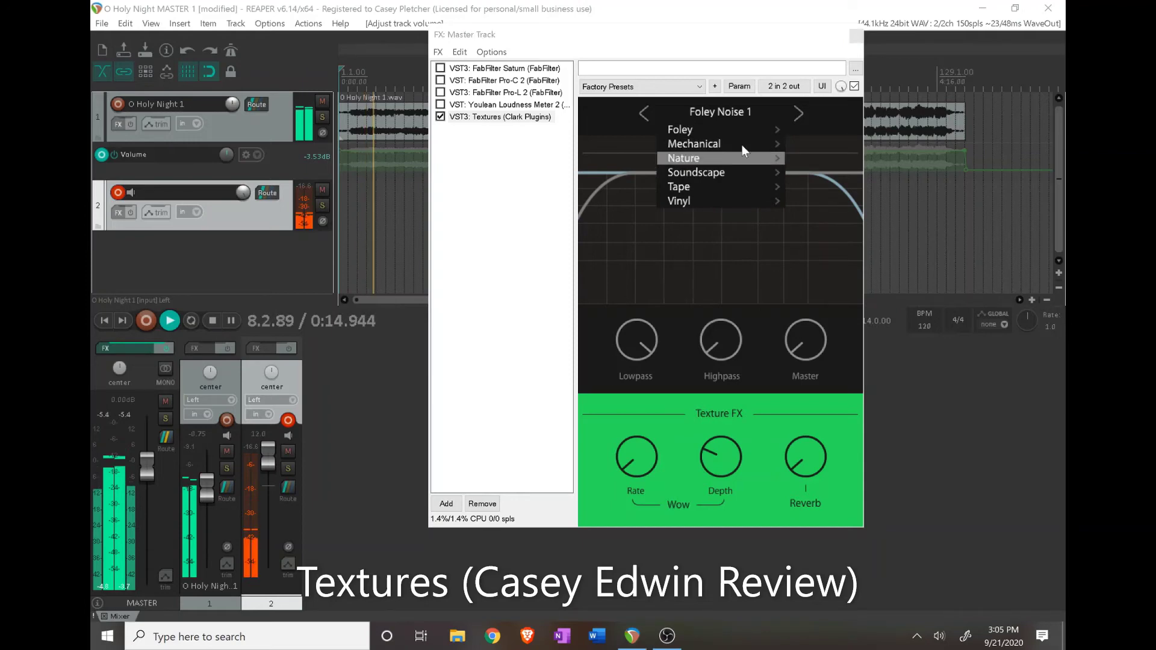
mouse_move(743, 156)
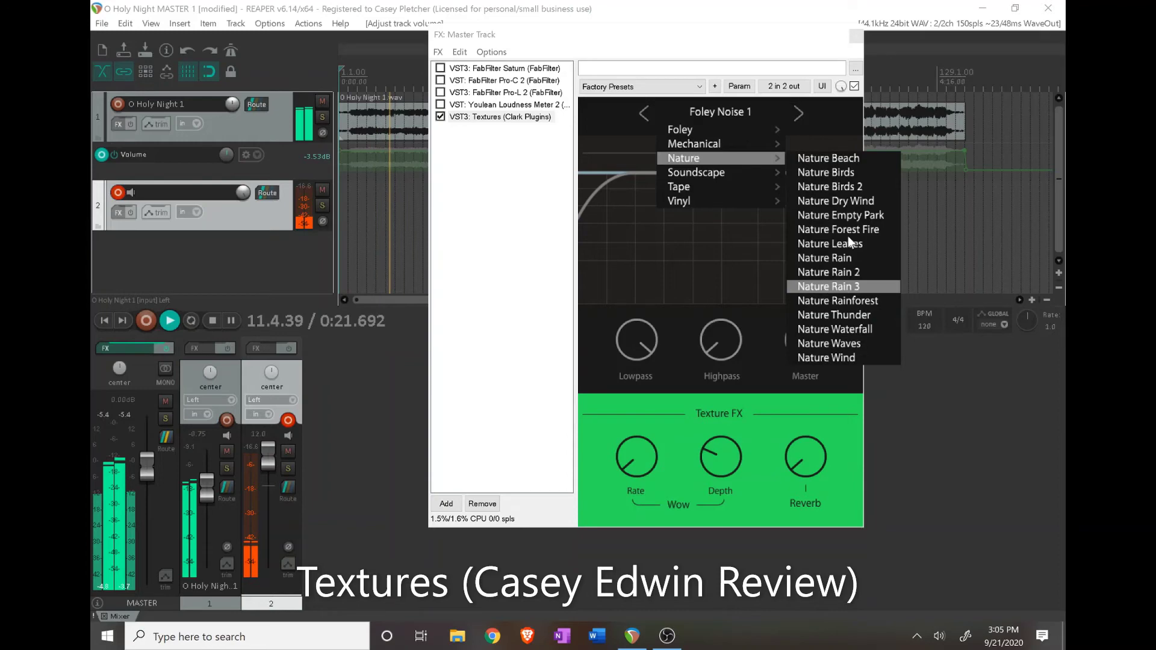
left_click(835, 201)
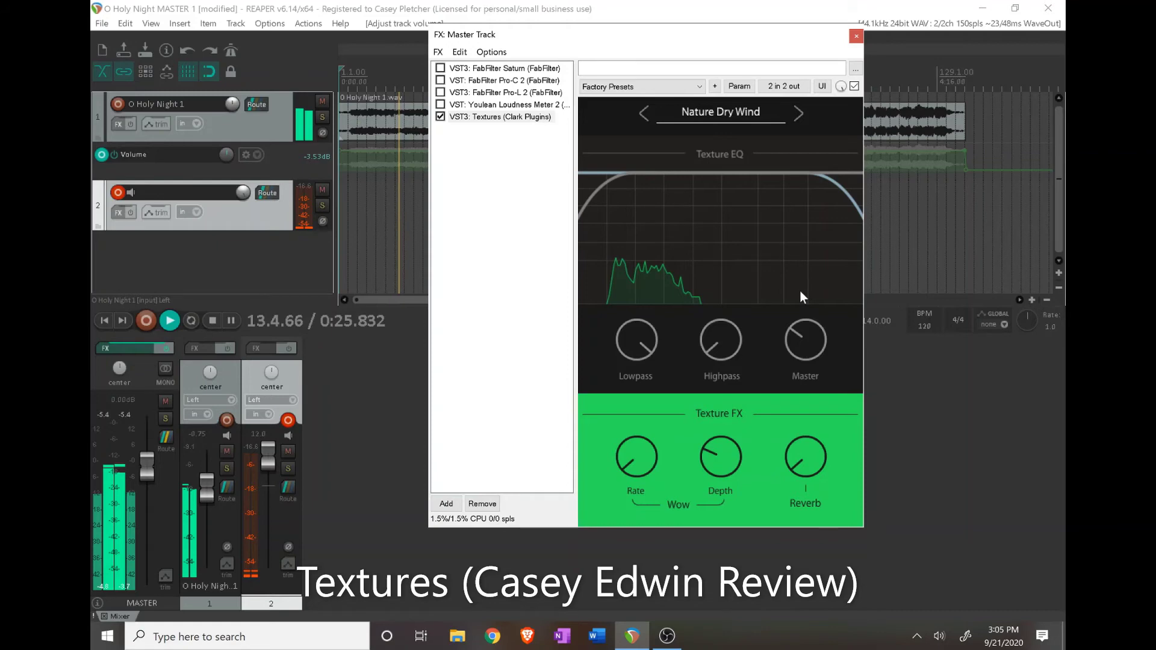
left_click_drag(799, 349, 790, 322)
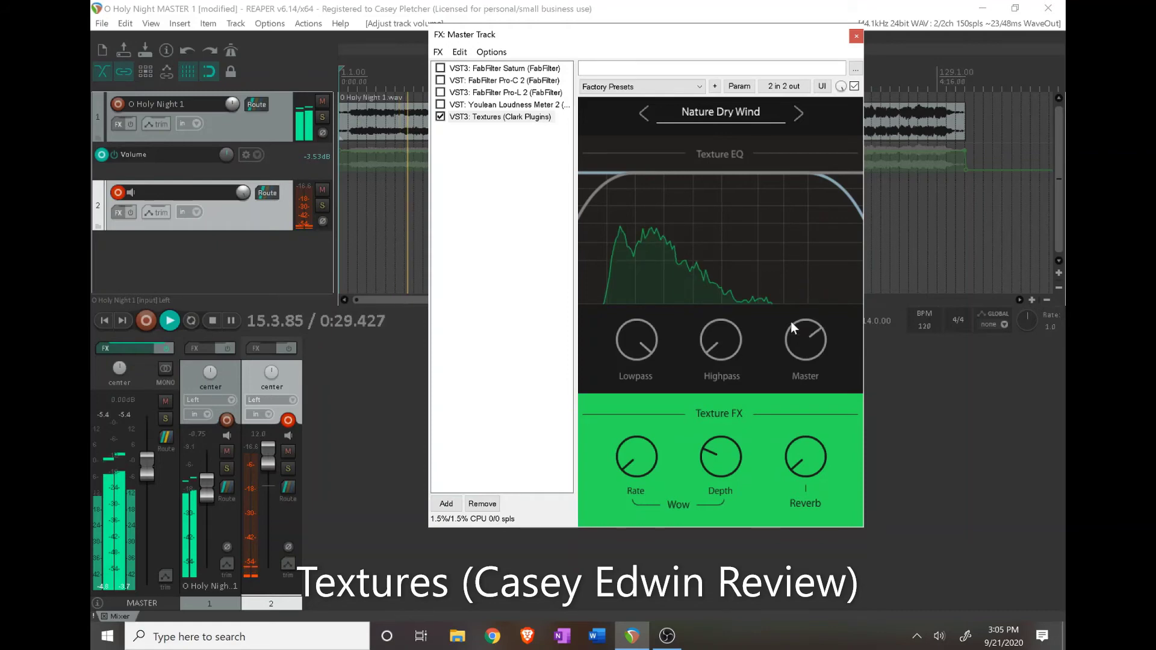
left_click_drag(790, 321, 786, 341)
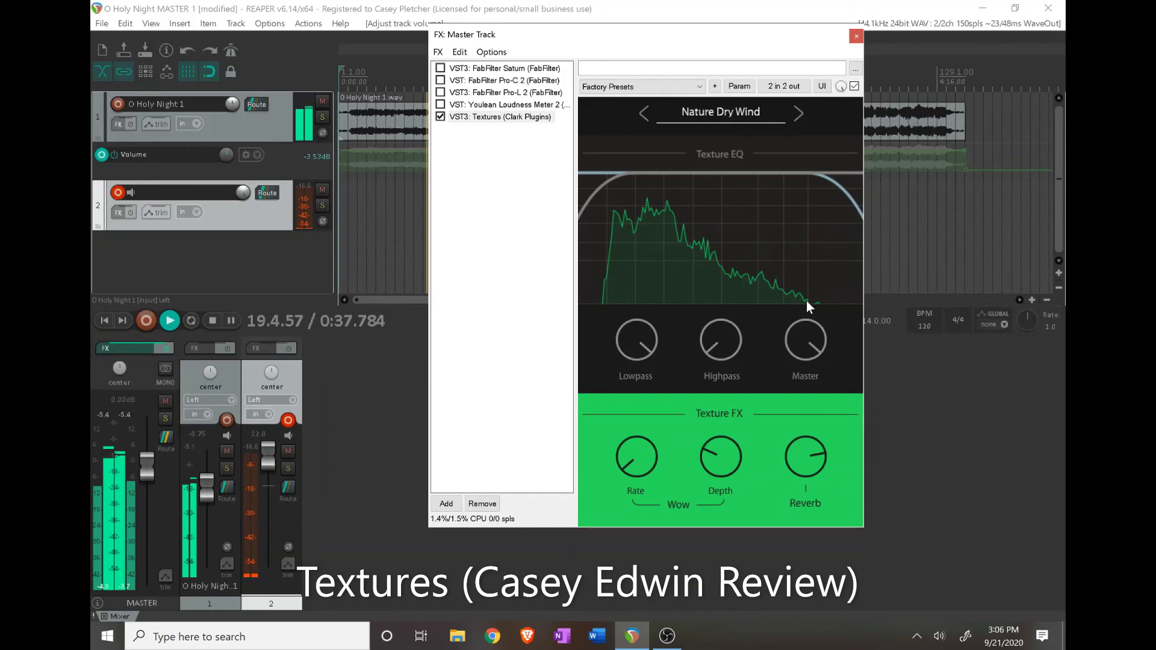
- Turn the texture's Reverb down to minimum, then try different Wow Depth and Rate amounts
left_click_drag(807, 301, 806, 476)
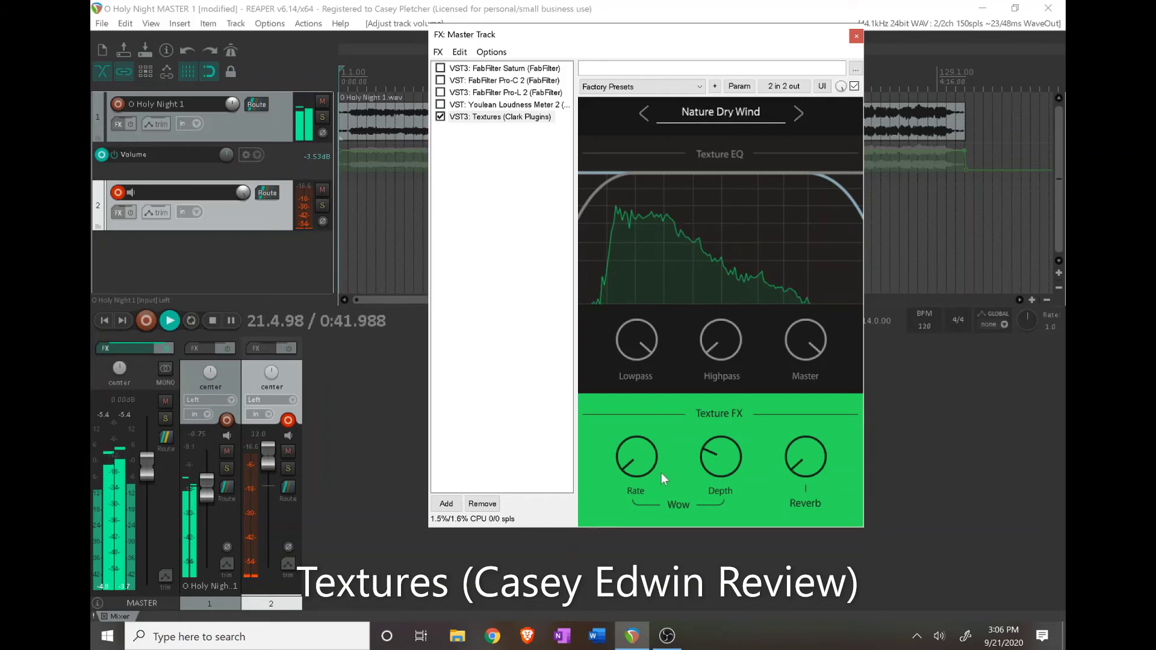
left_click_drag(708, 455, 714, 518)
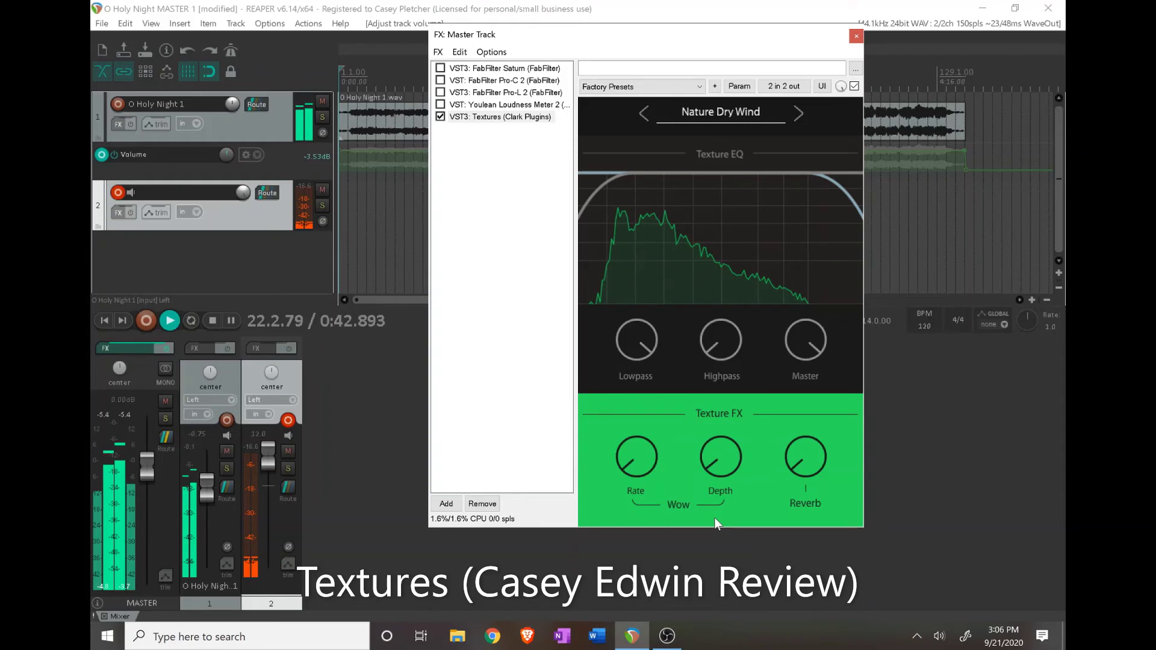
left_click_drag(713, 519, 714, 472)
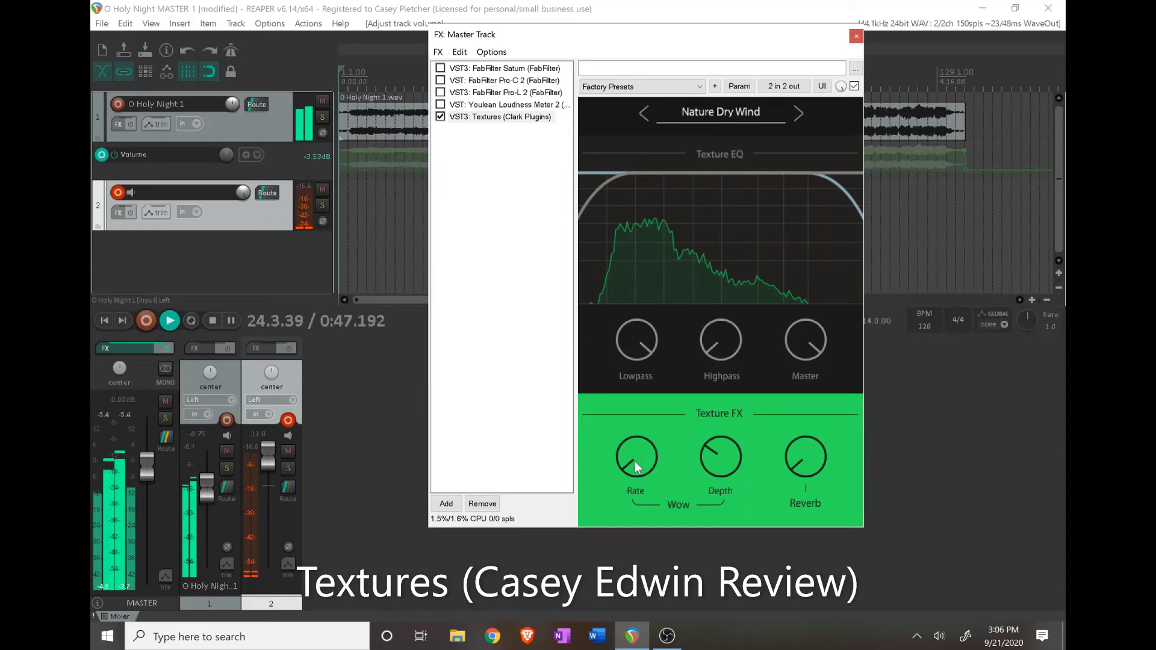
left_click_drag(636, 467, 649, 419)
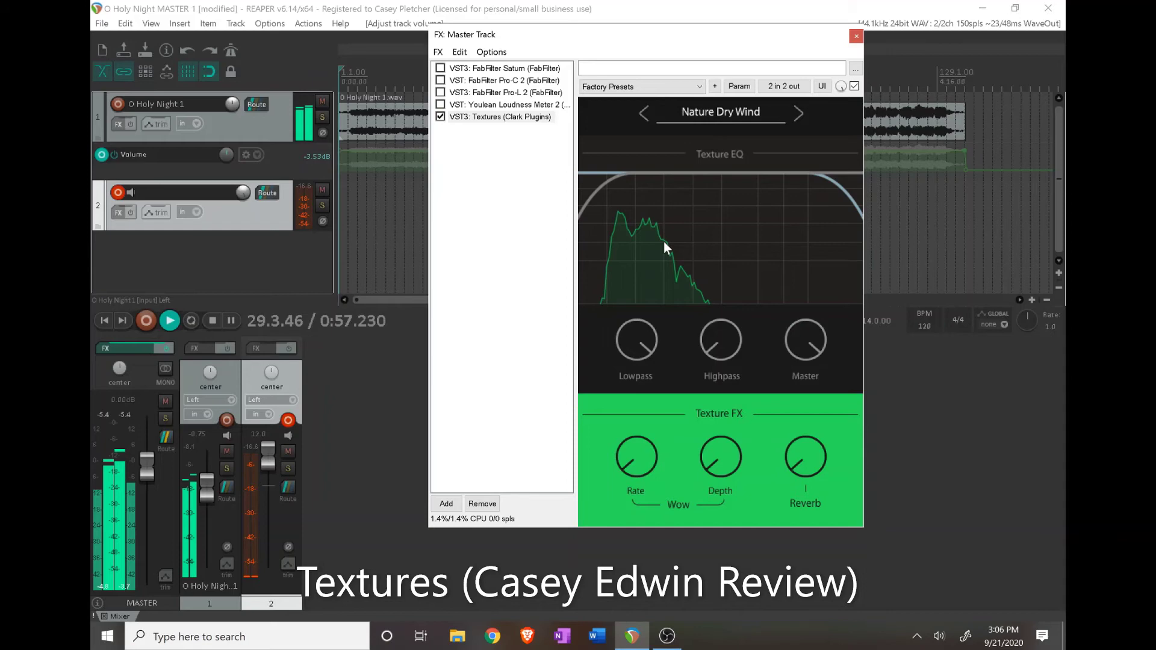
- Try a raised Highpass on the Nature Dry Wind texture, return it to minimum and lower the Master level to just above halfway
left_click_drag(723, 330, 720, 342)
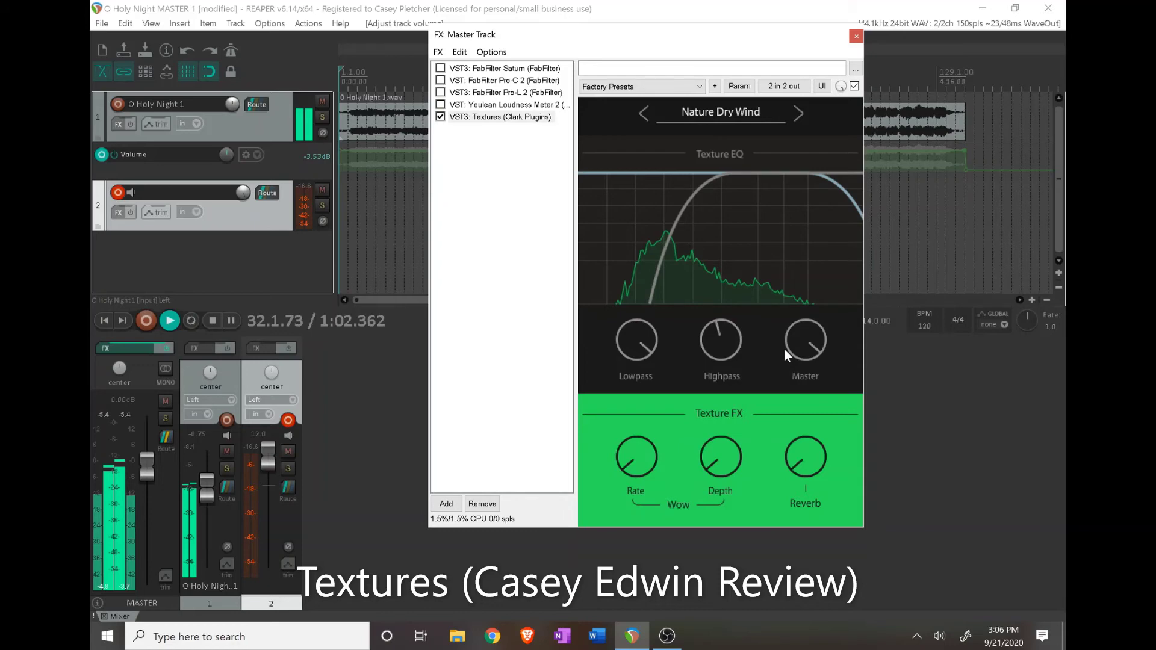
left_click_drag(785, 349, 803, 409)
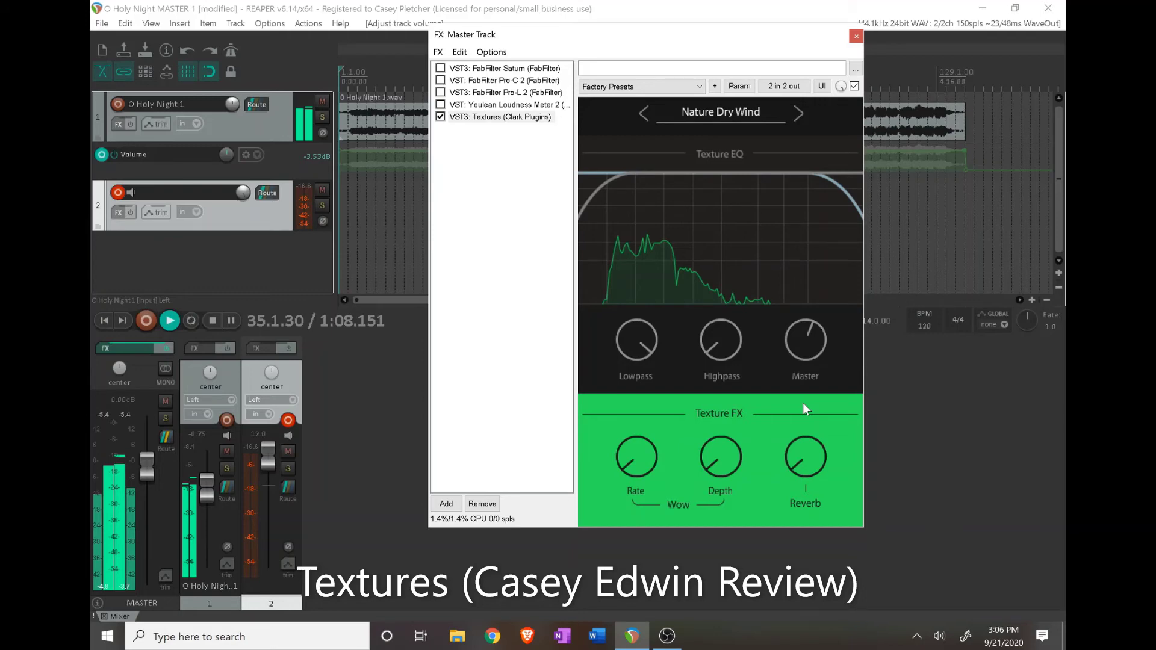
- Load the Coffee Shop soundscape texture and raise its Master level to maximum
left_click(720, 112)
mouse_move(721, 175)
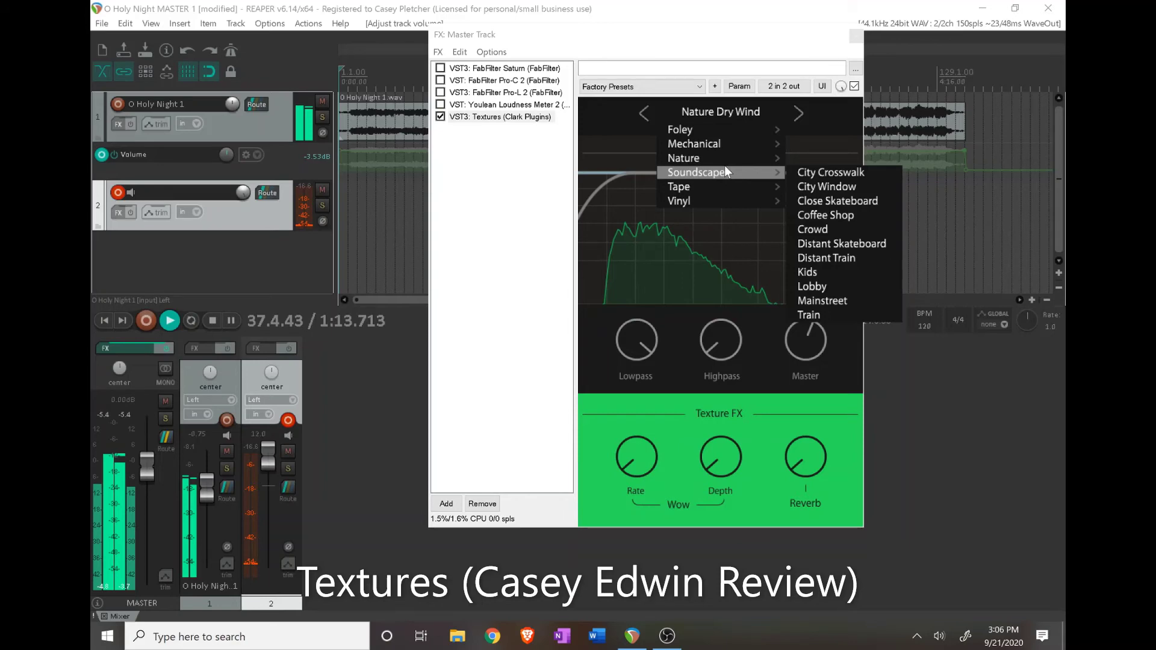
left_click(825, 215)
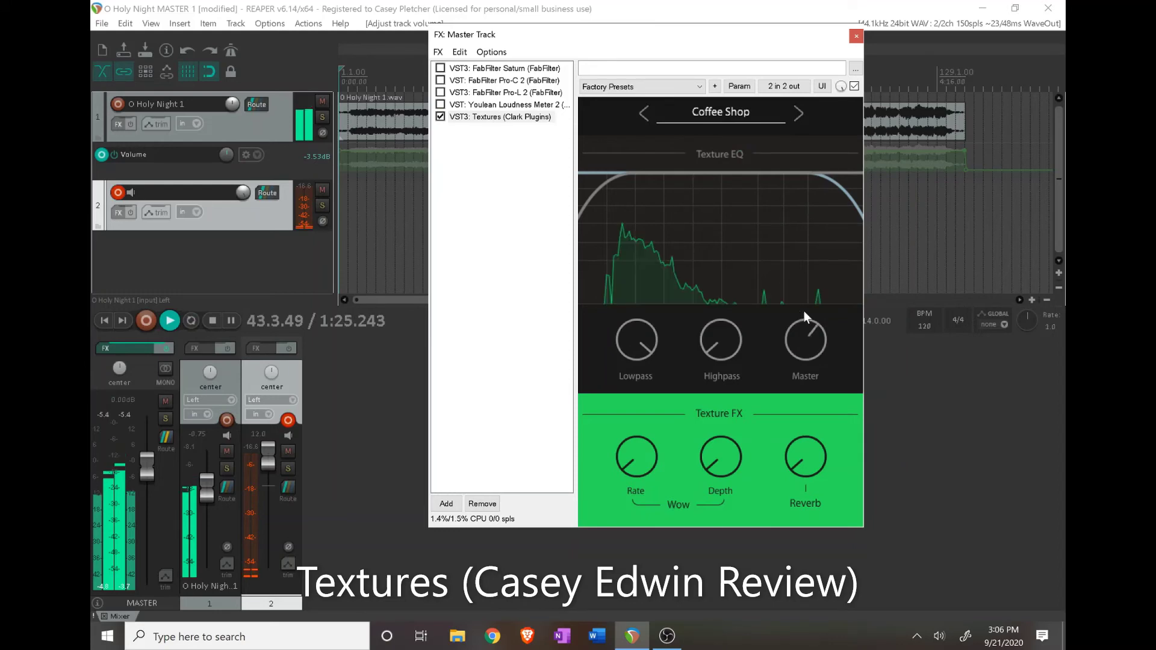
left_click_drag(803, 310, 814, 225)
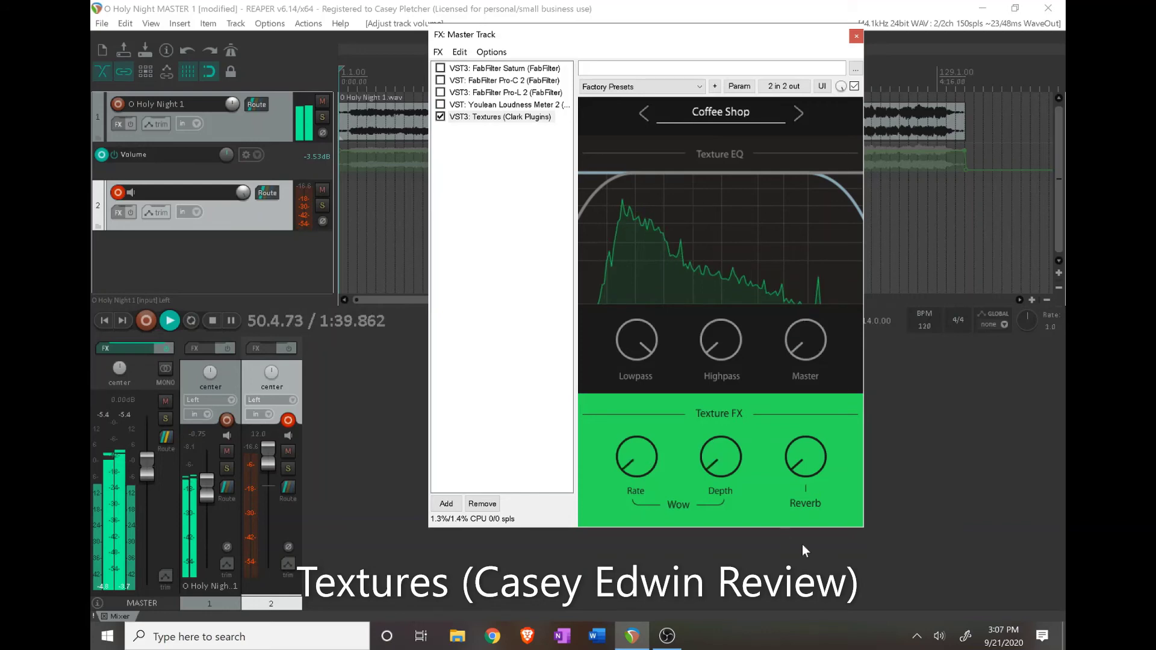
left_click_drag(805, 341, 805, 376)
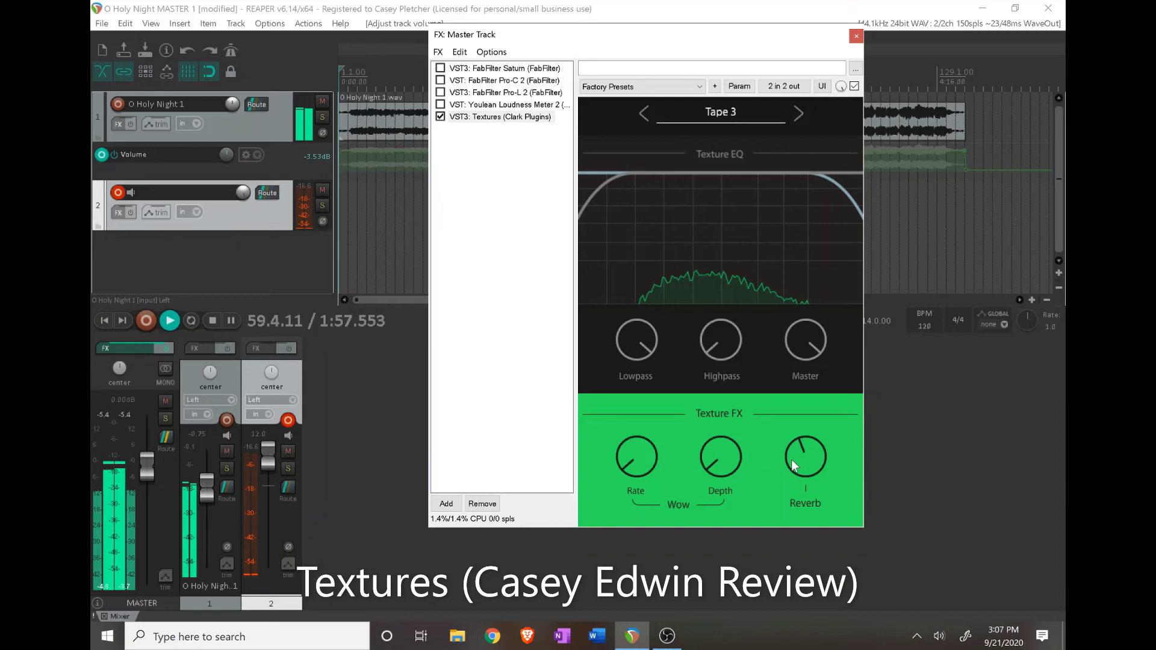
- Audition the Vinyl 11 and Vinyl 14 textures, then load Tape 5
left_click(721, 112)
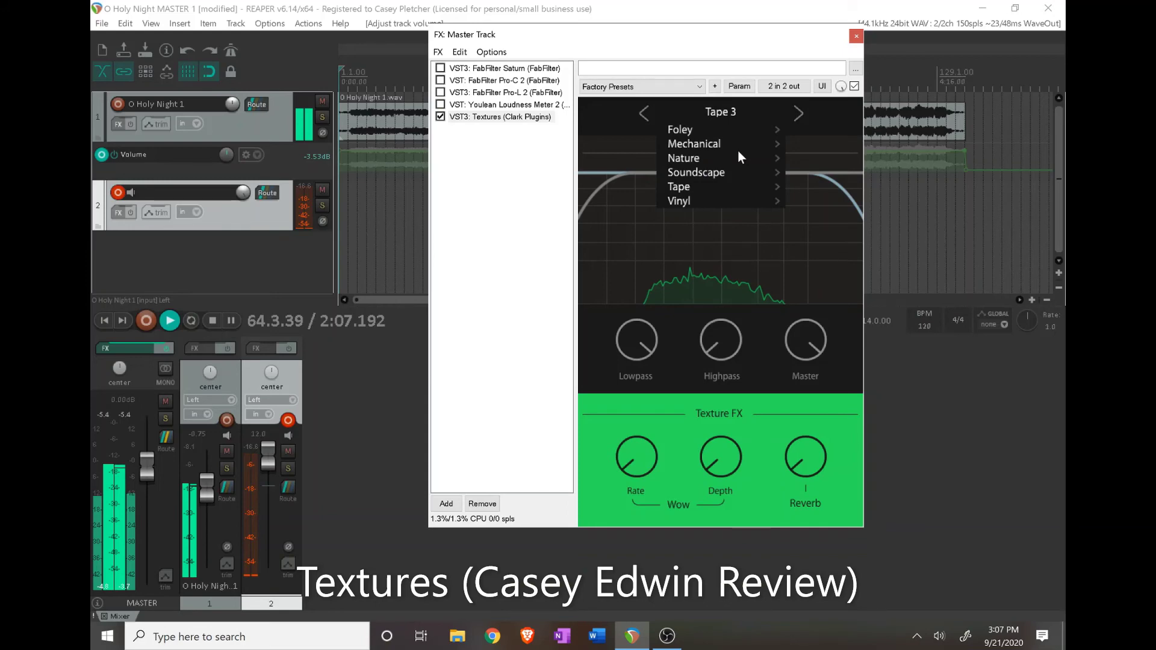
left_click(804, 313)
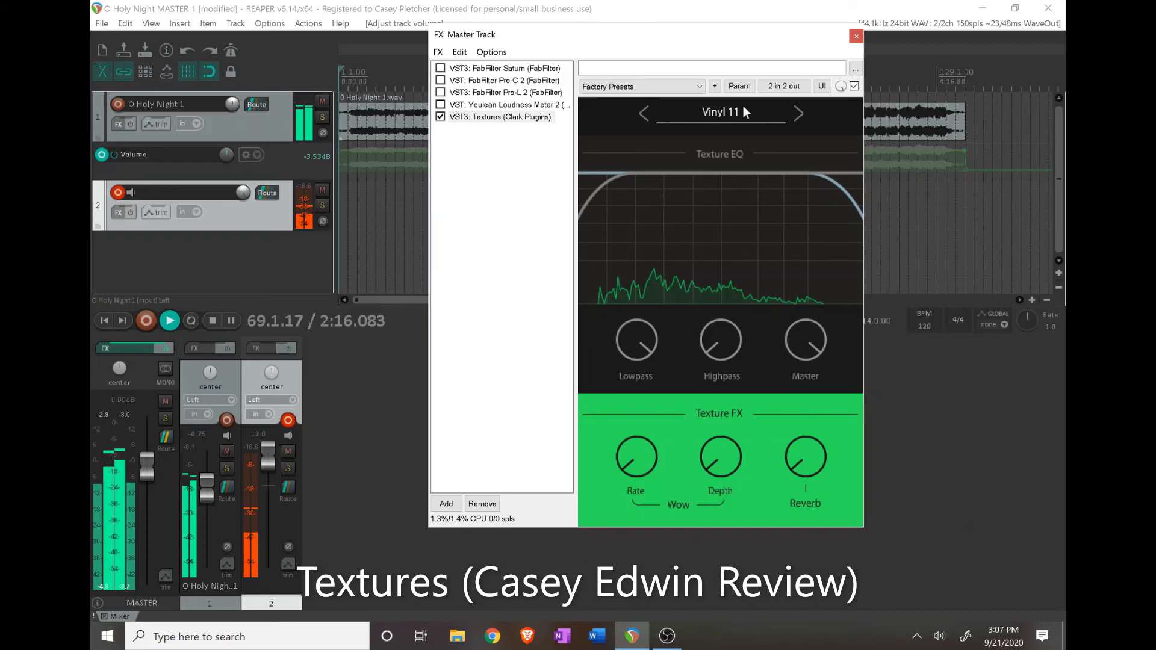
left_click(721, 111)
mouse_move(715, 187)
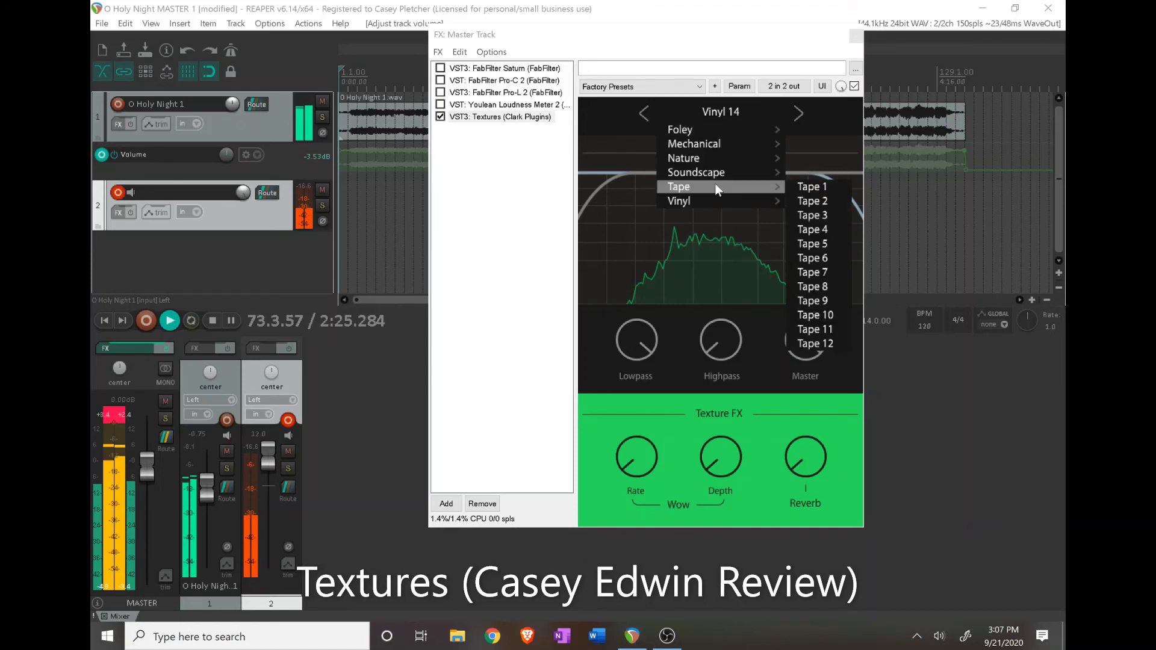
left_click(812, 243)
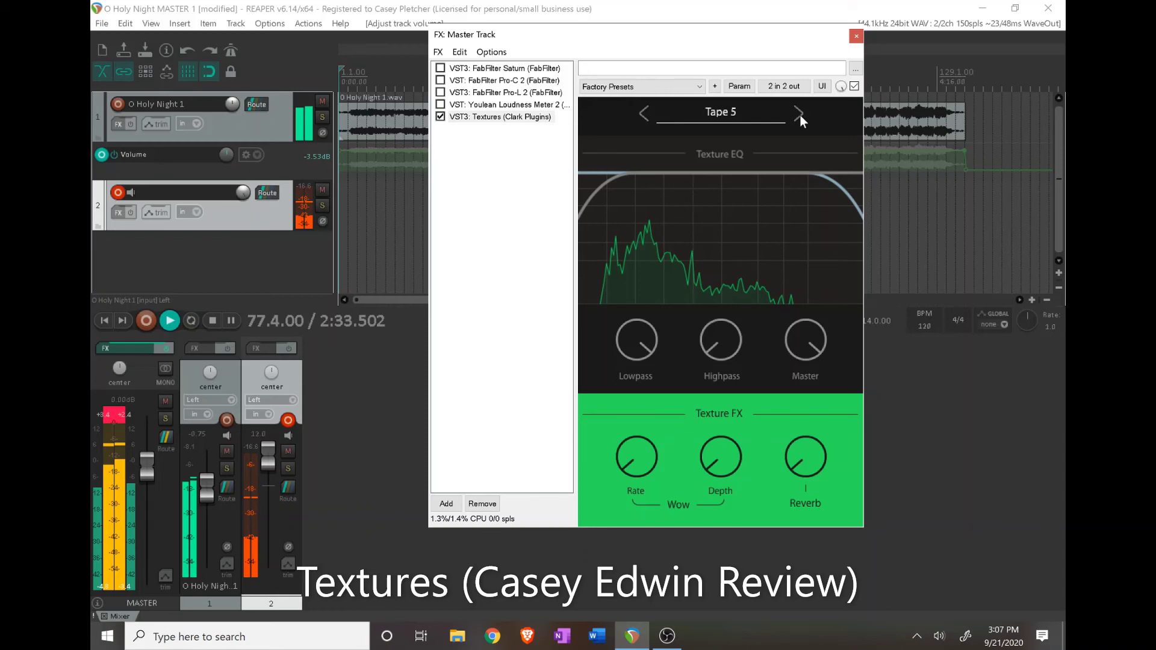
- Load the Foley Noise 5 texture and raise its Highpass and Reverb to about one third, with Master near halfway
left_click(764, 114)
mouse_move(759, 131)
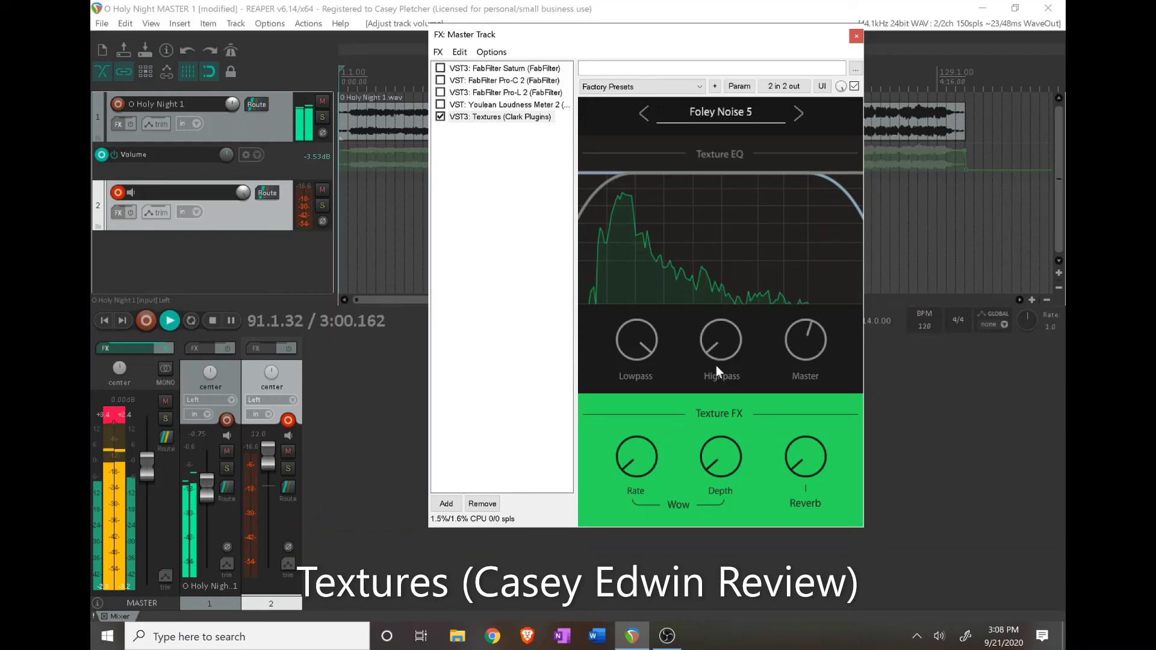
left_click_drag(716, 366, 789, 381)
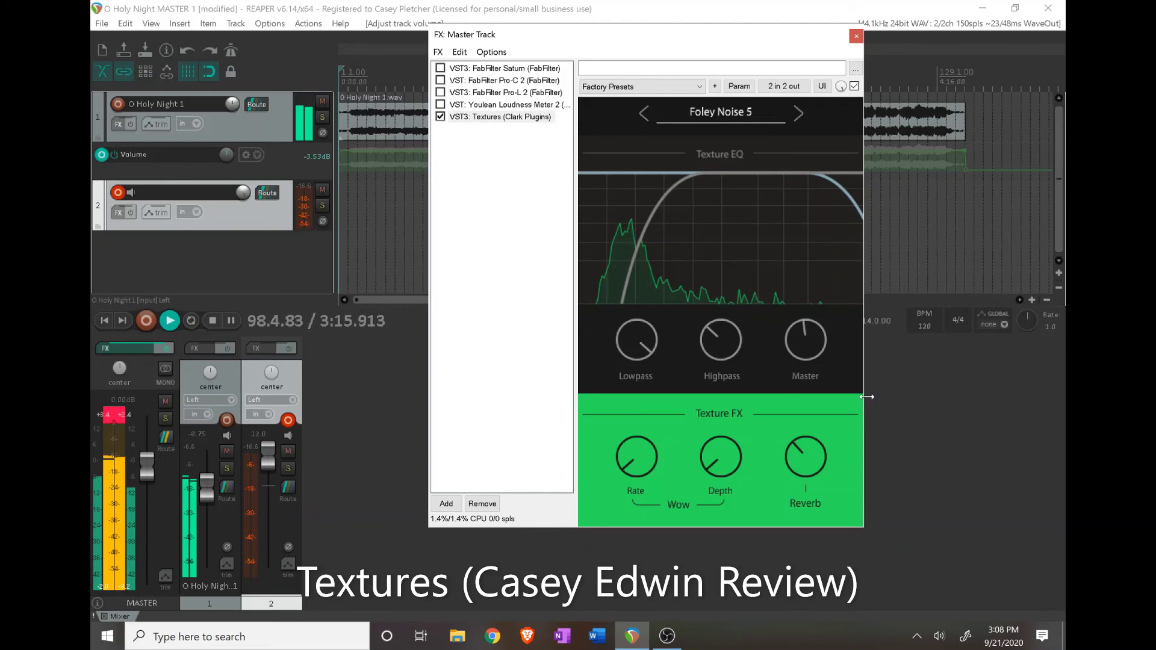
- Load the Mech Noise 3 texture and advance through Mech Noise 4 to Mech Noise 5
left_click(720, 112)
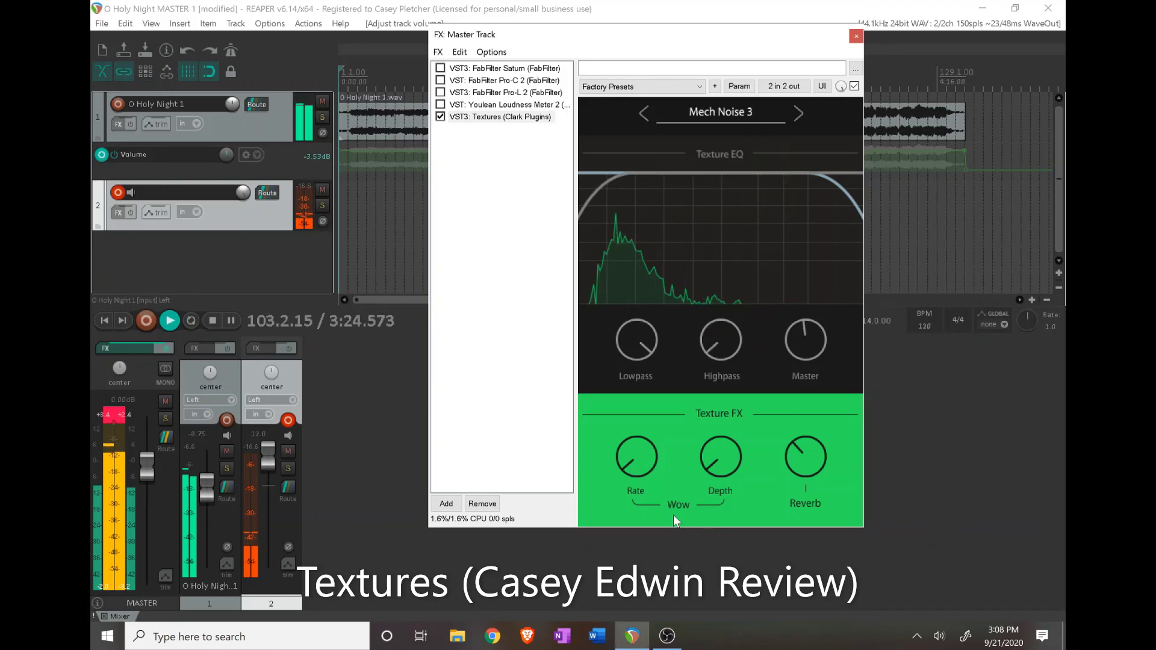
left_click(796, 111)
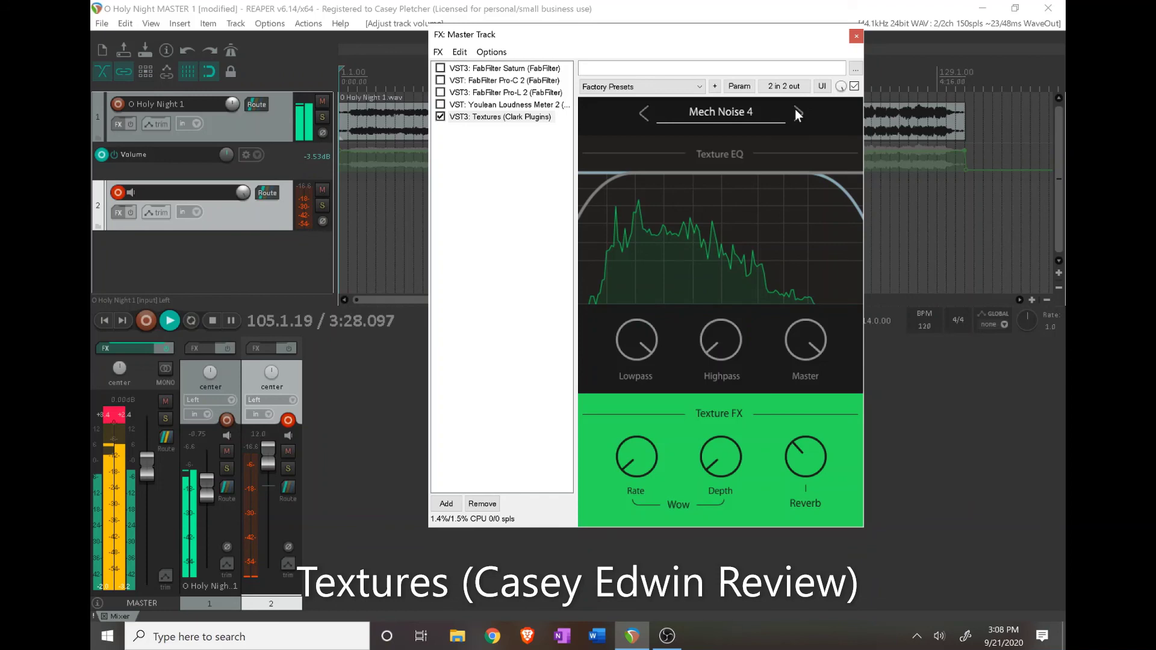
left_click(795, 111)
- Load Nature Beach, advance through Nature Birds to Nature Birds 2 and turn the Master level down to minimum
left_click(720, 111)
mouse_move(757, 163)
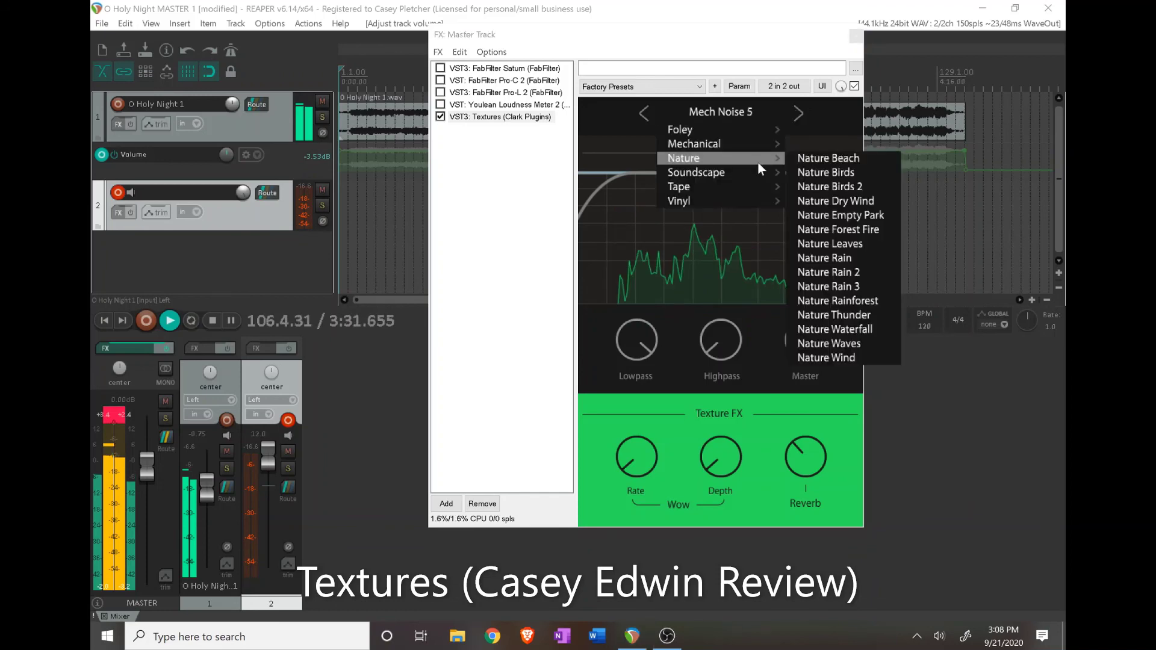
left_click(809, 158)
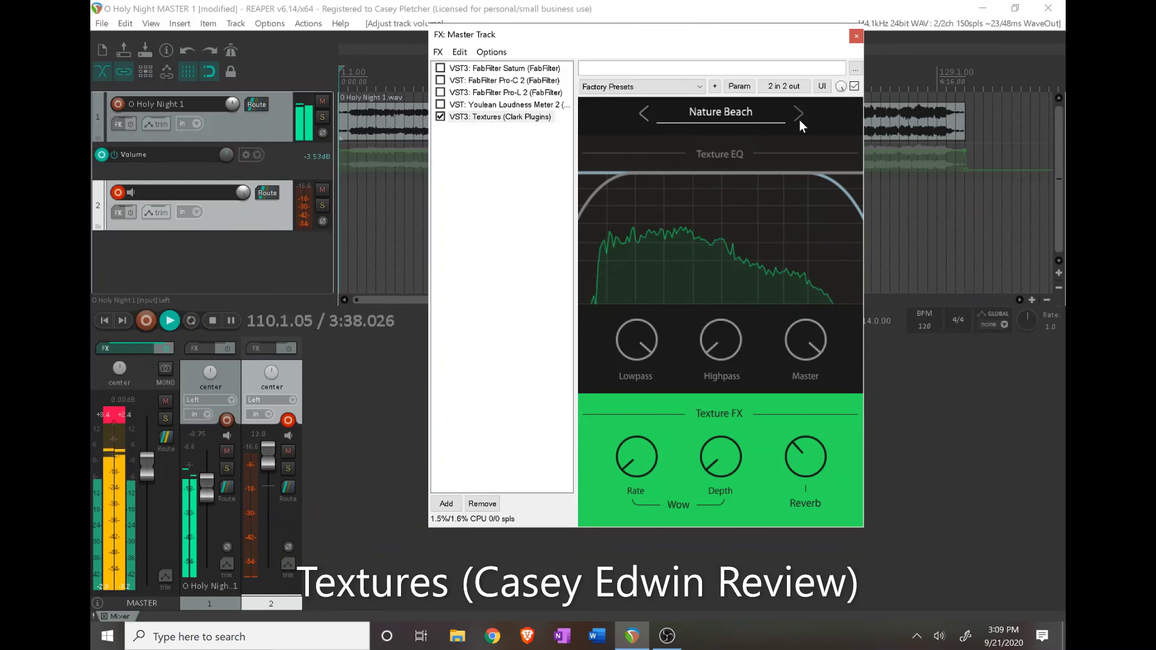
left_click(799, 120)
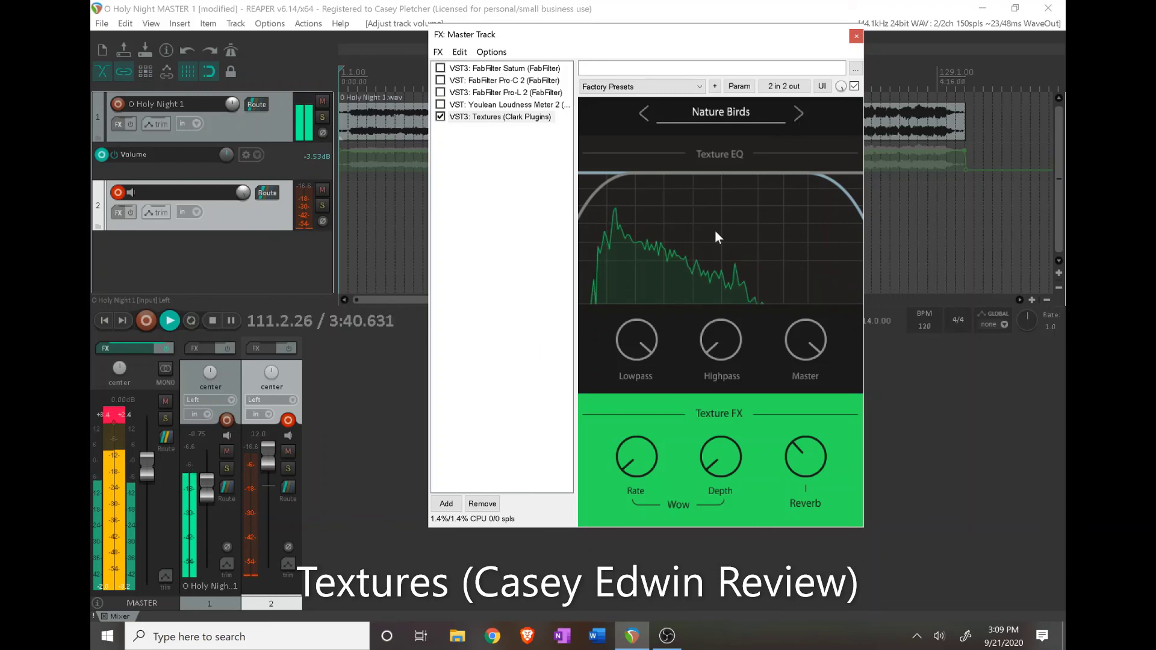
left_click(797, 115)
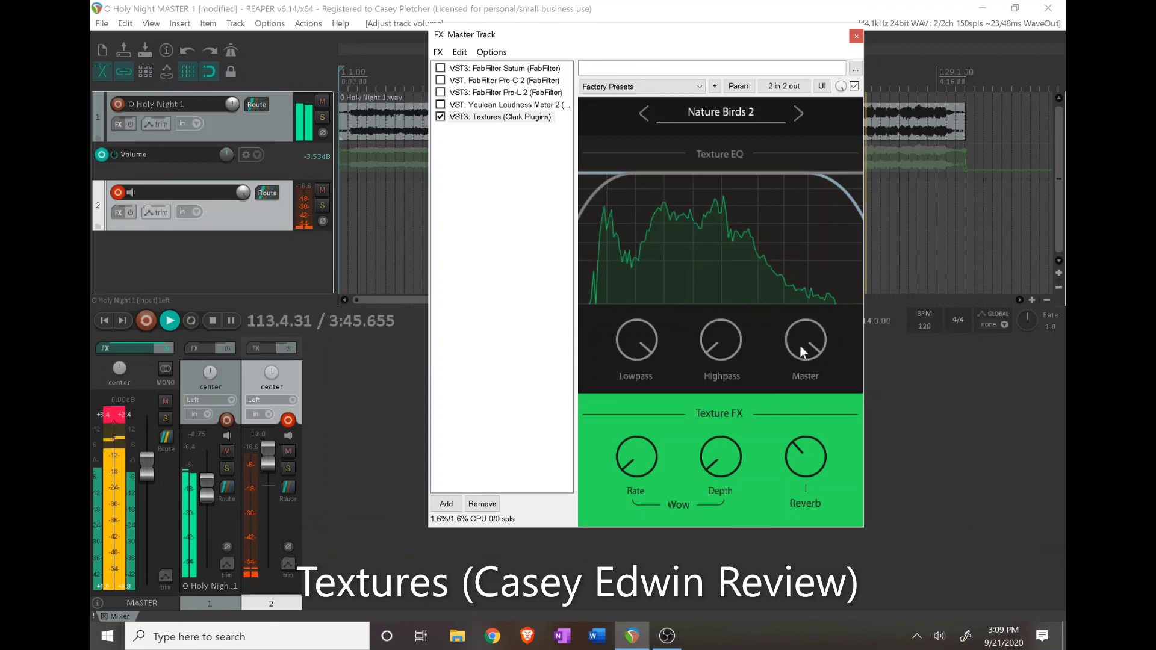
left_click_drag(799, 345, 783, 388)
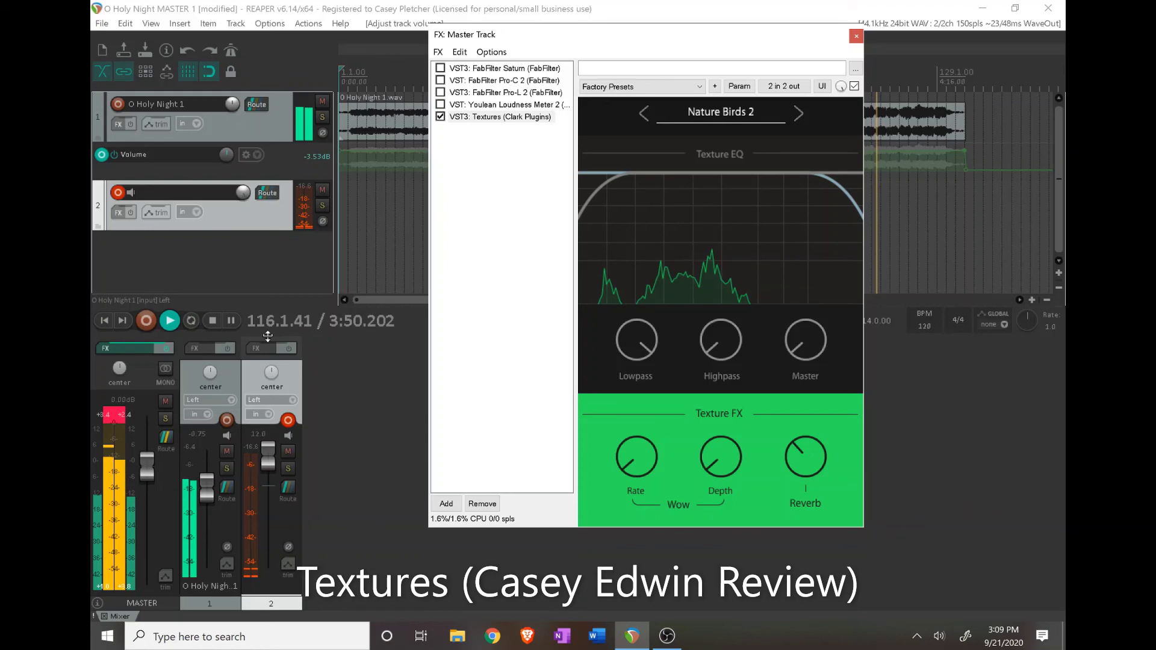
- Stop playback and close the master track's FX chain
key("XF86AudioStop")
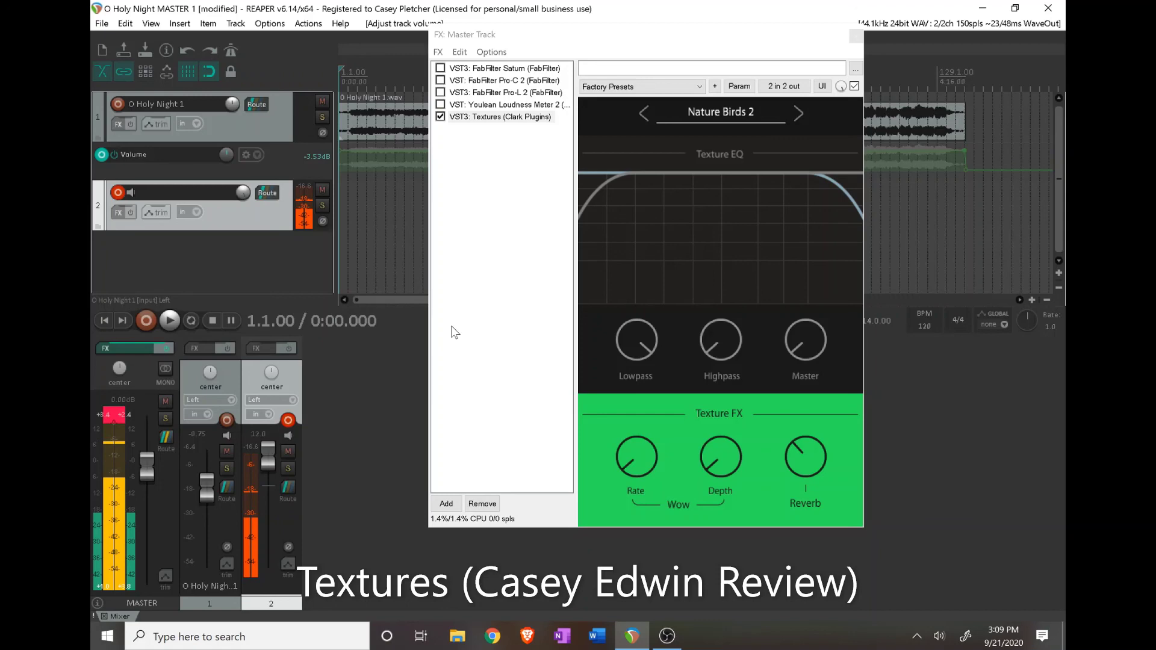
left_click(870, 34)
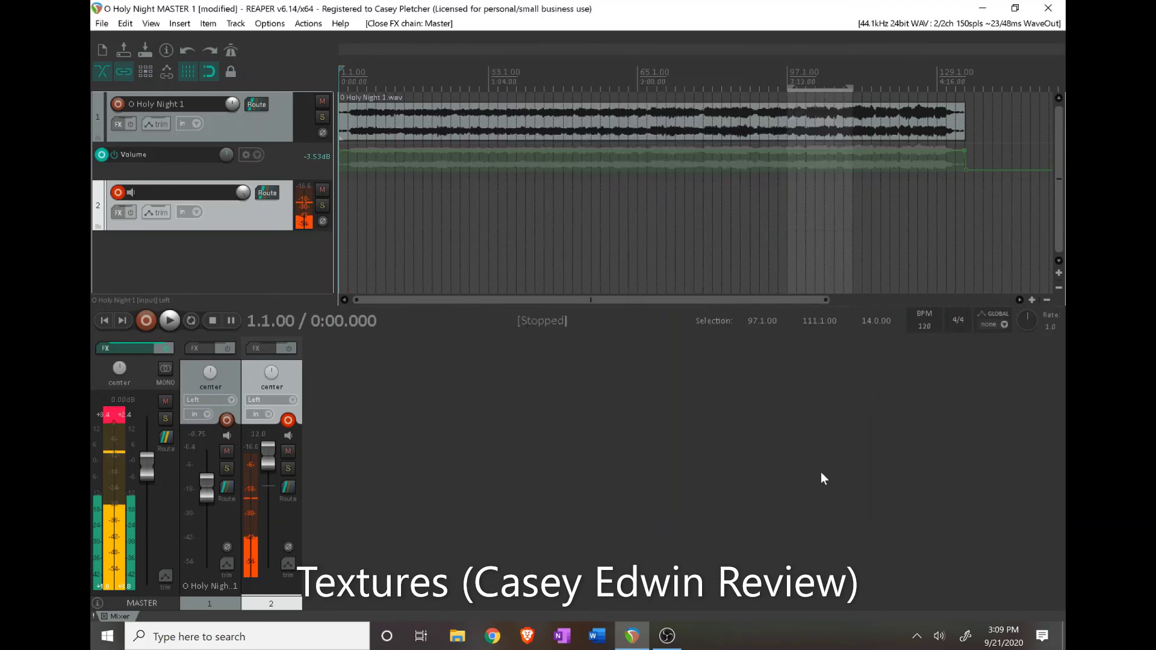